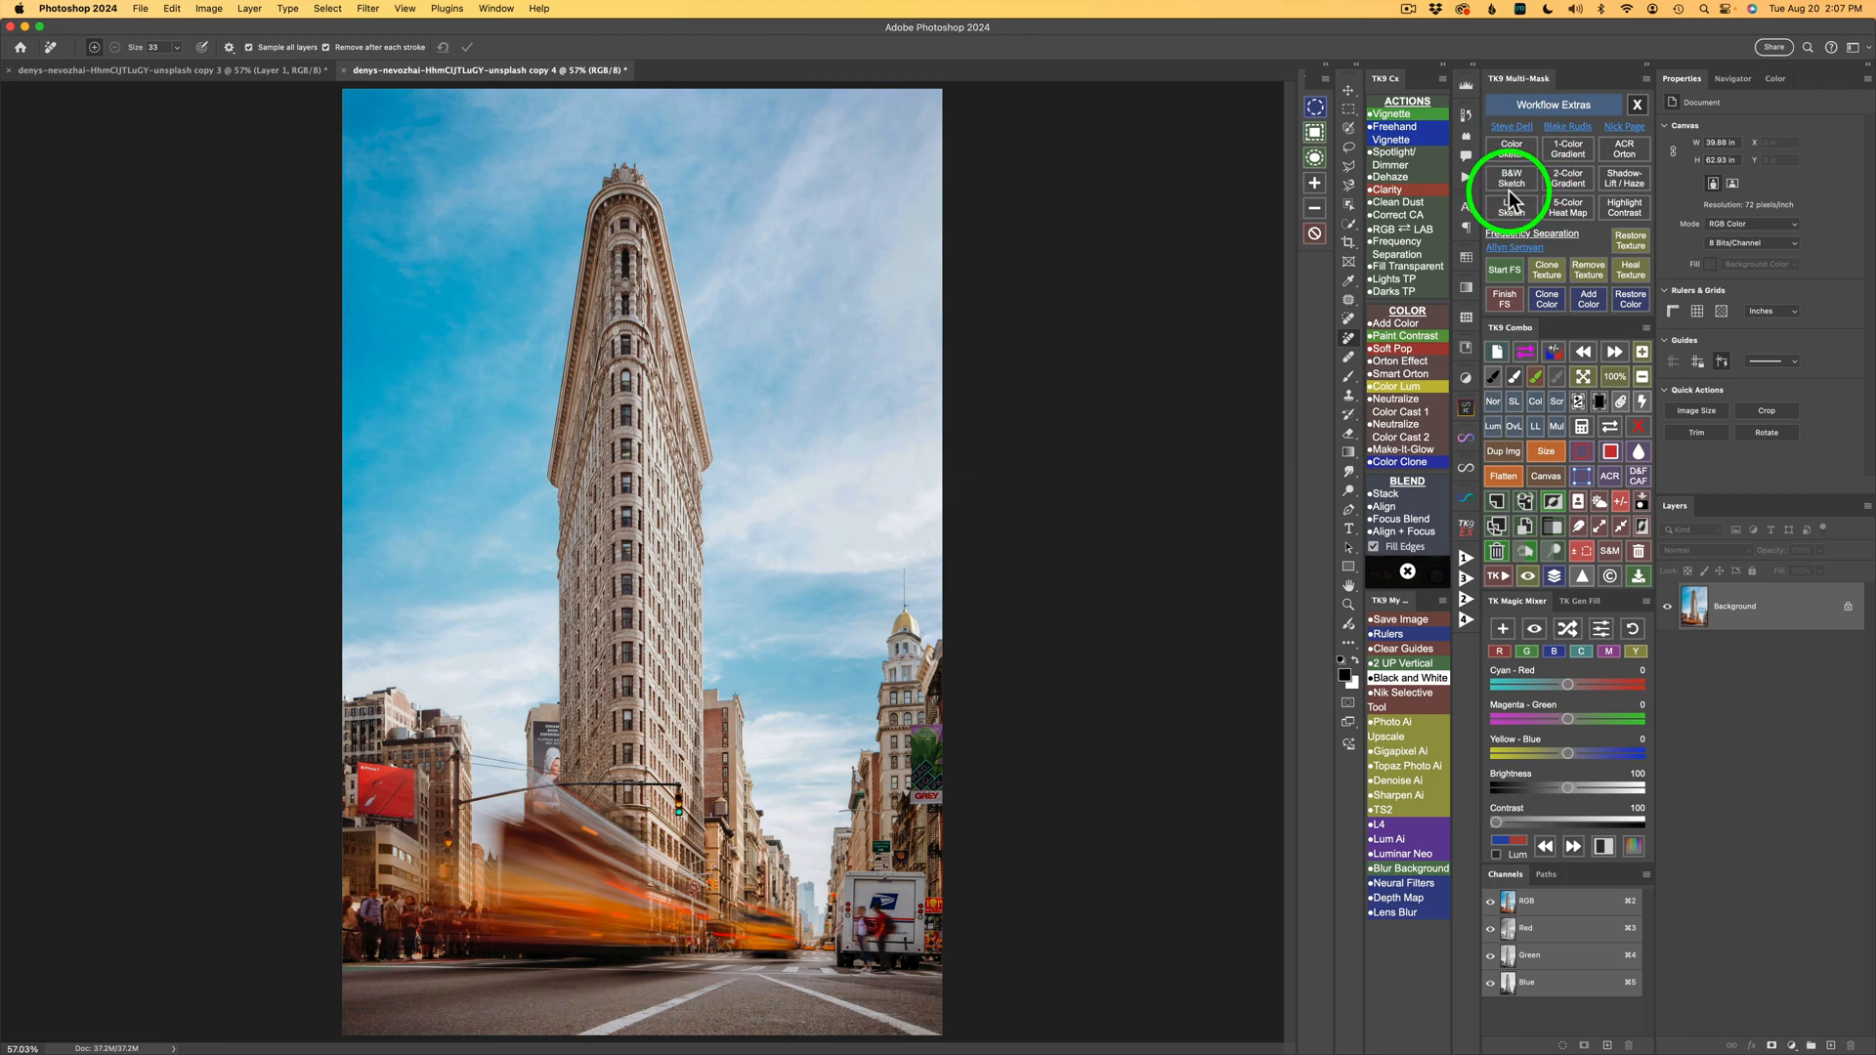
# Open the Steve Dell website from the plugin panel, allowing the plugin's permission request.
pyautogui.click(1511, 128)
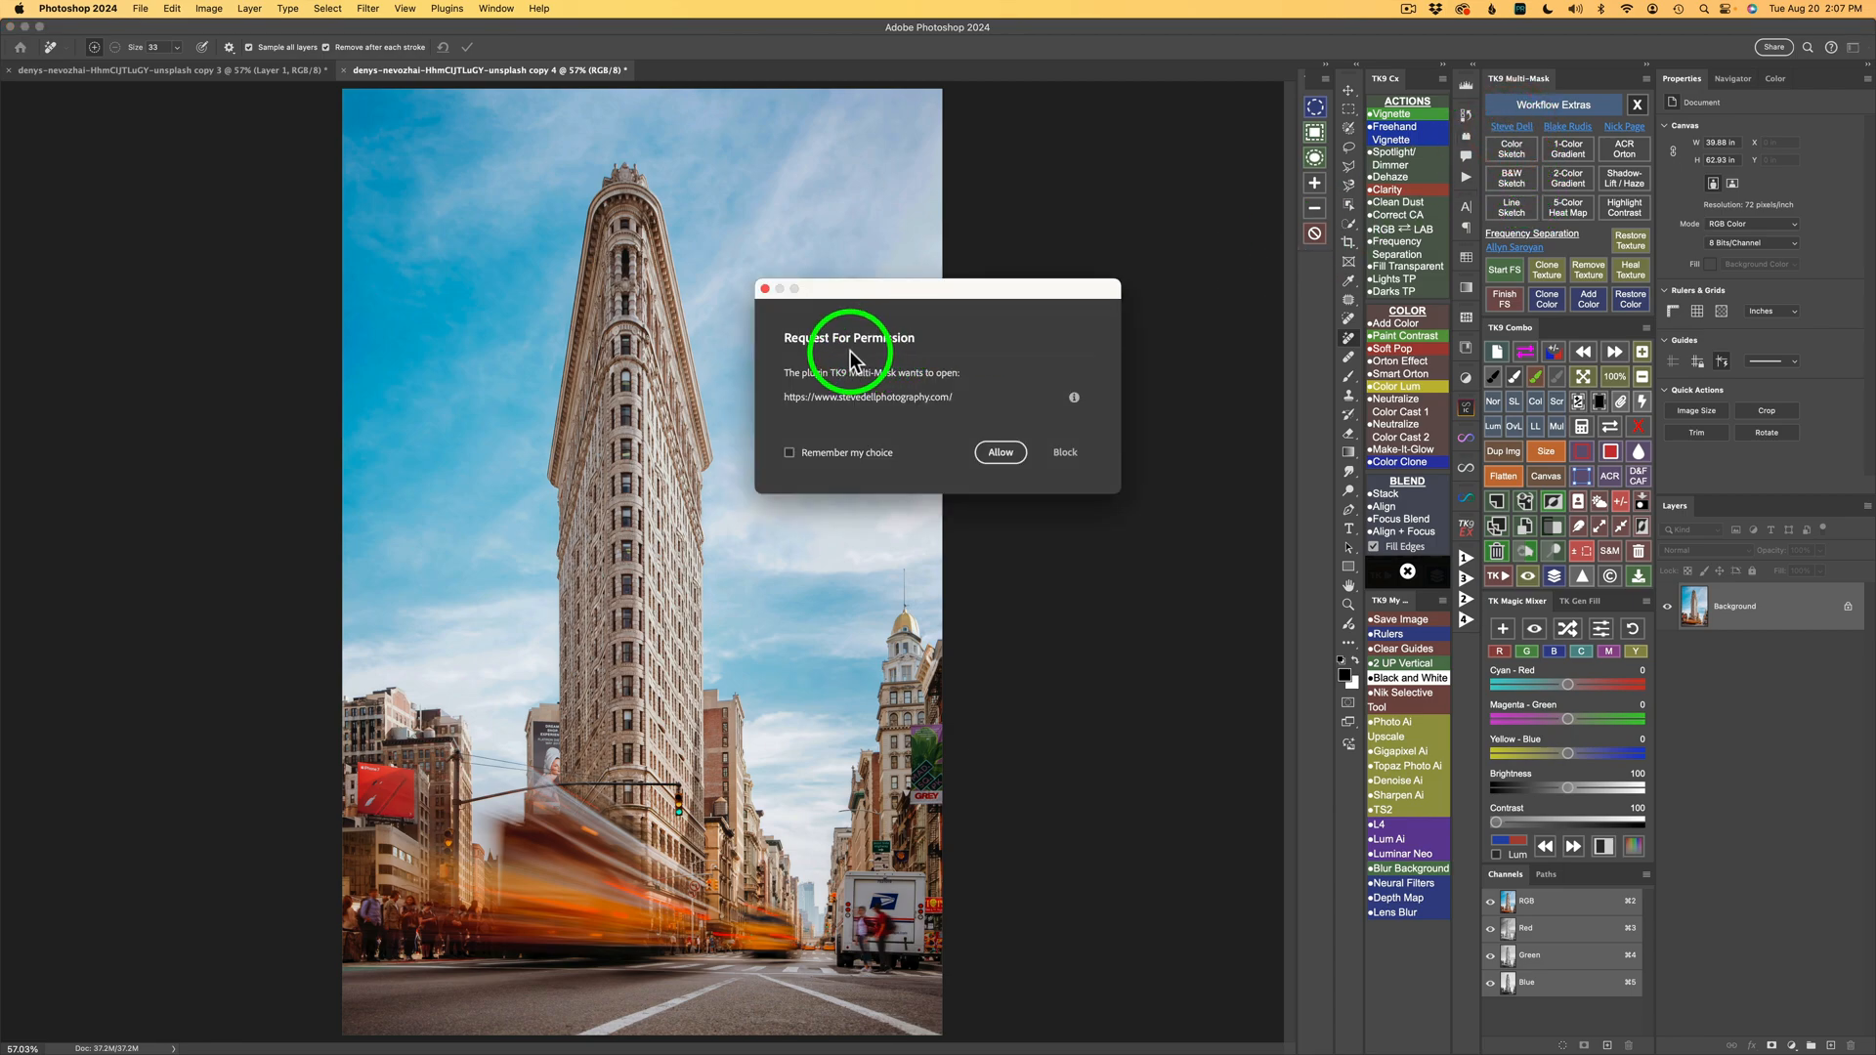
pyautogui.click(1001, 452)
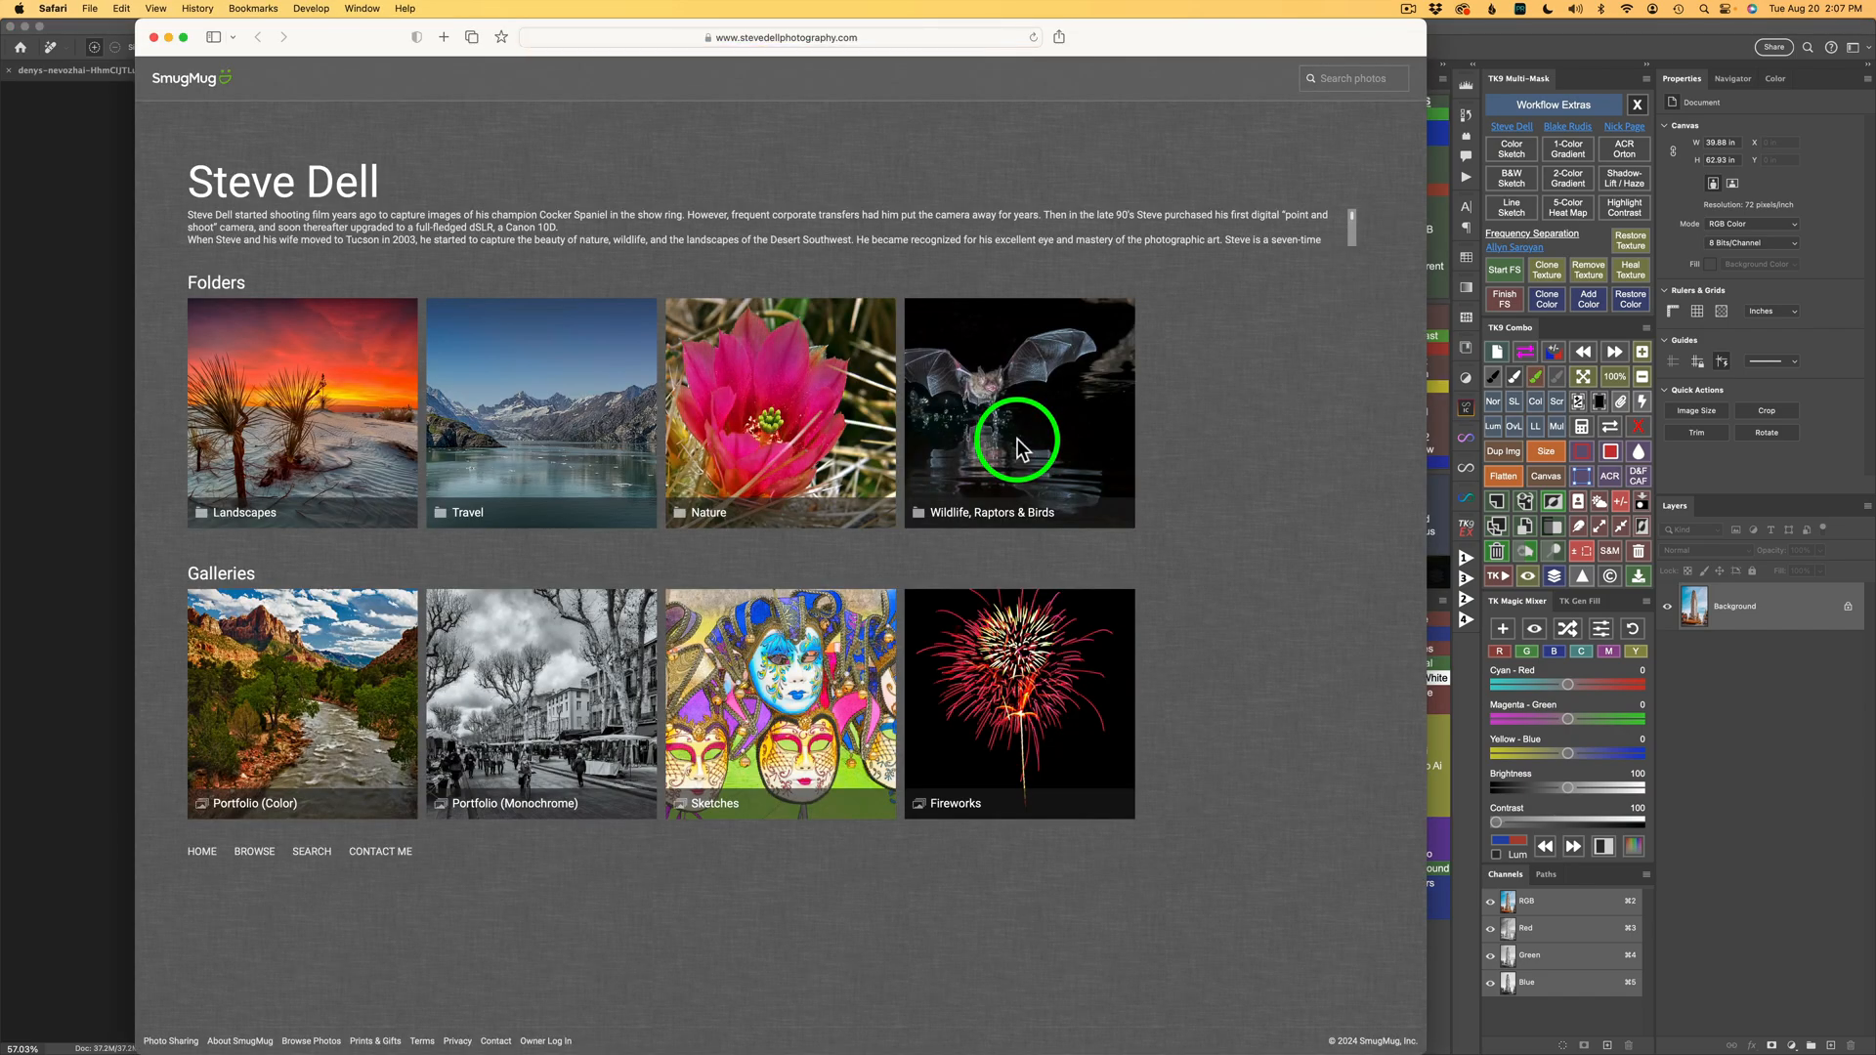
# Browse the example images in the website's Sketches gallery.
pyautogui.click(787, 692)
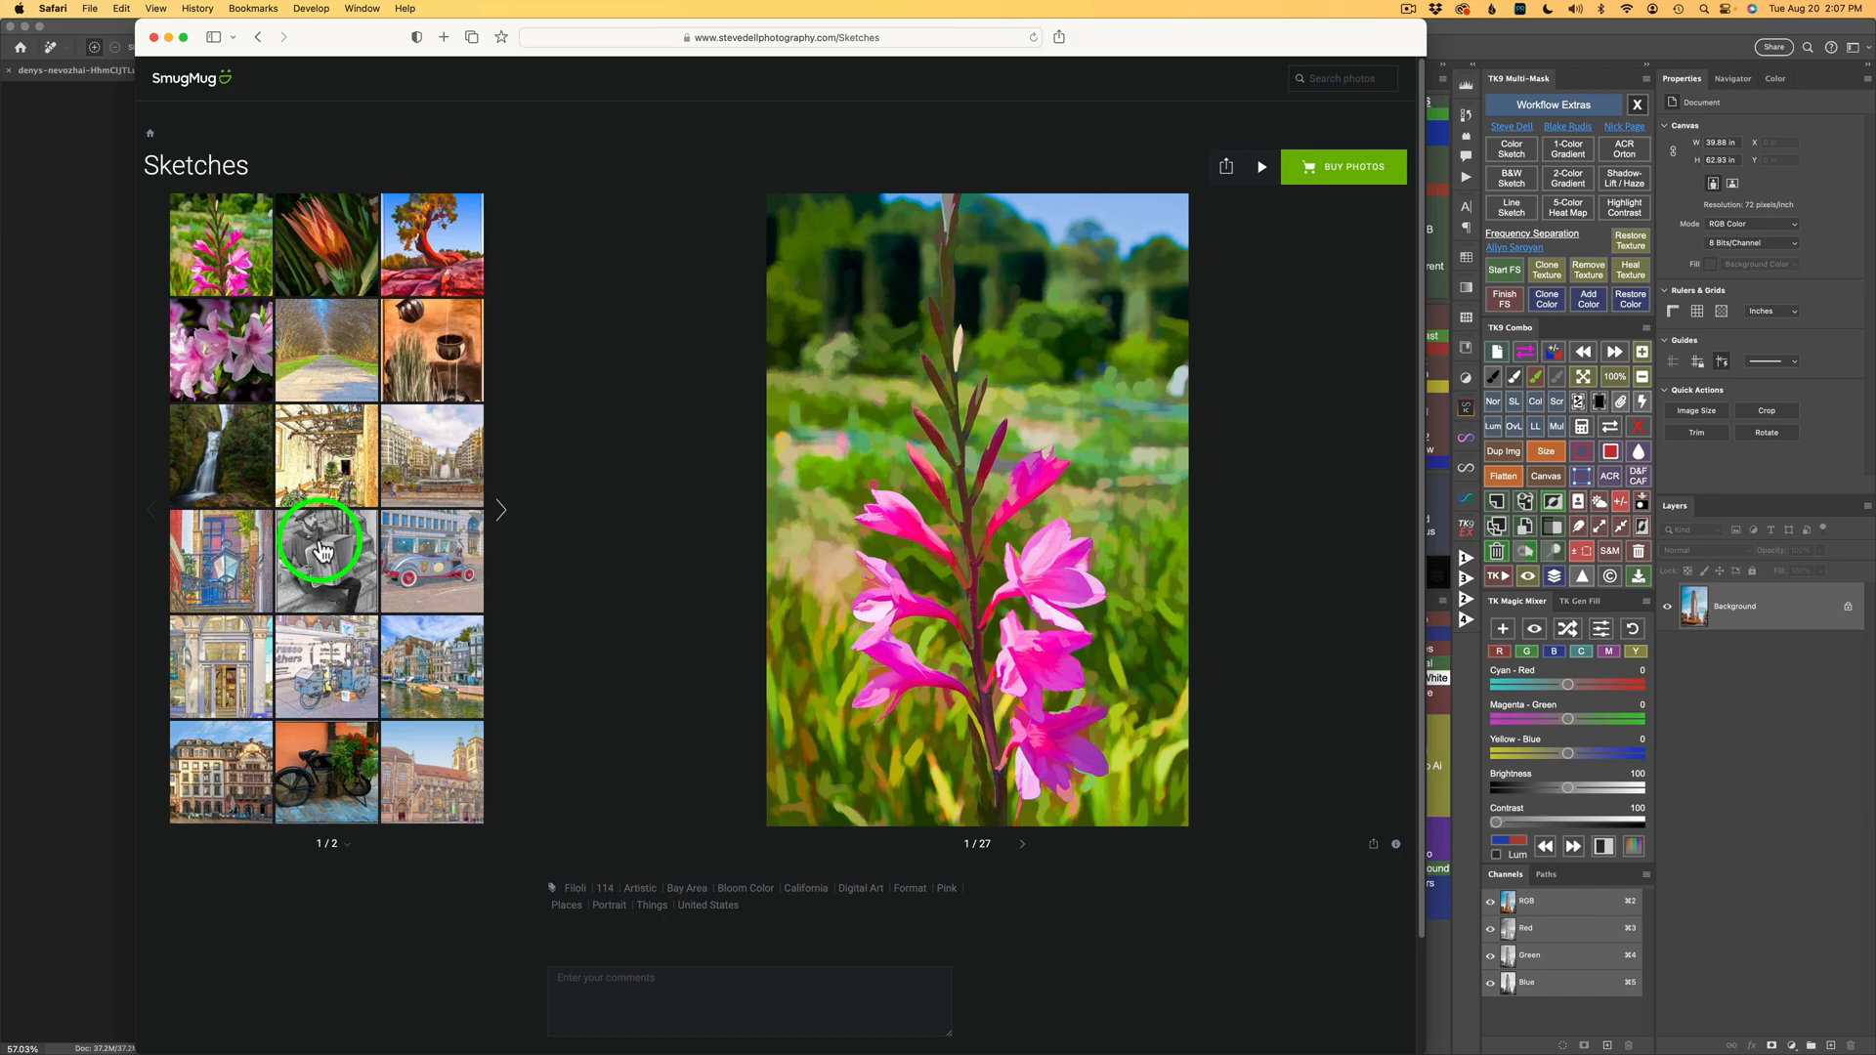
pyautogui.click(331, 545)
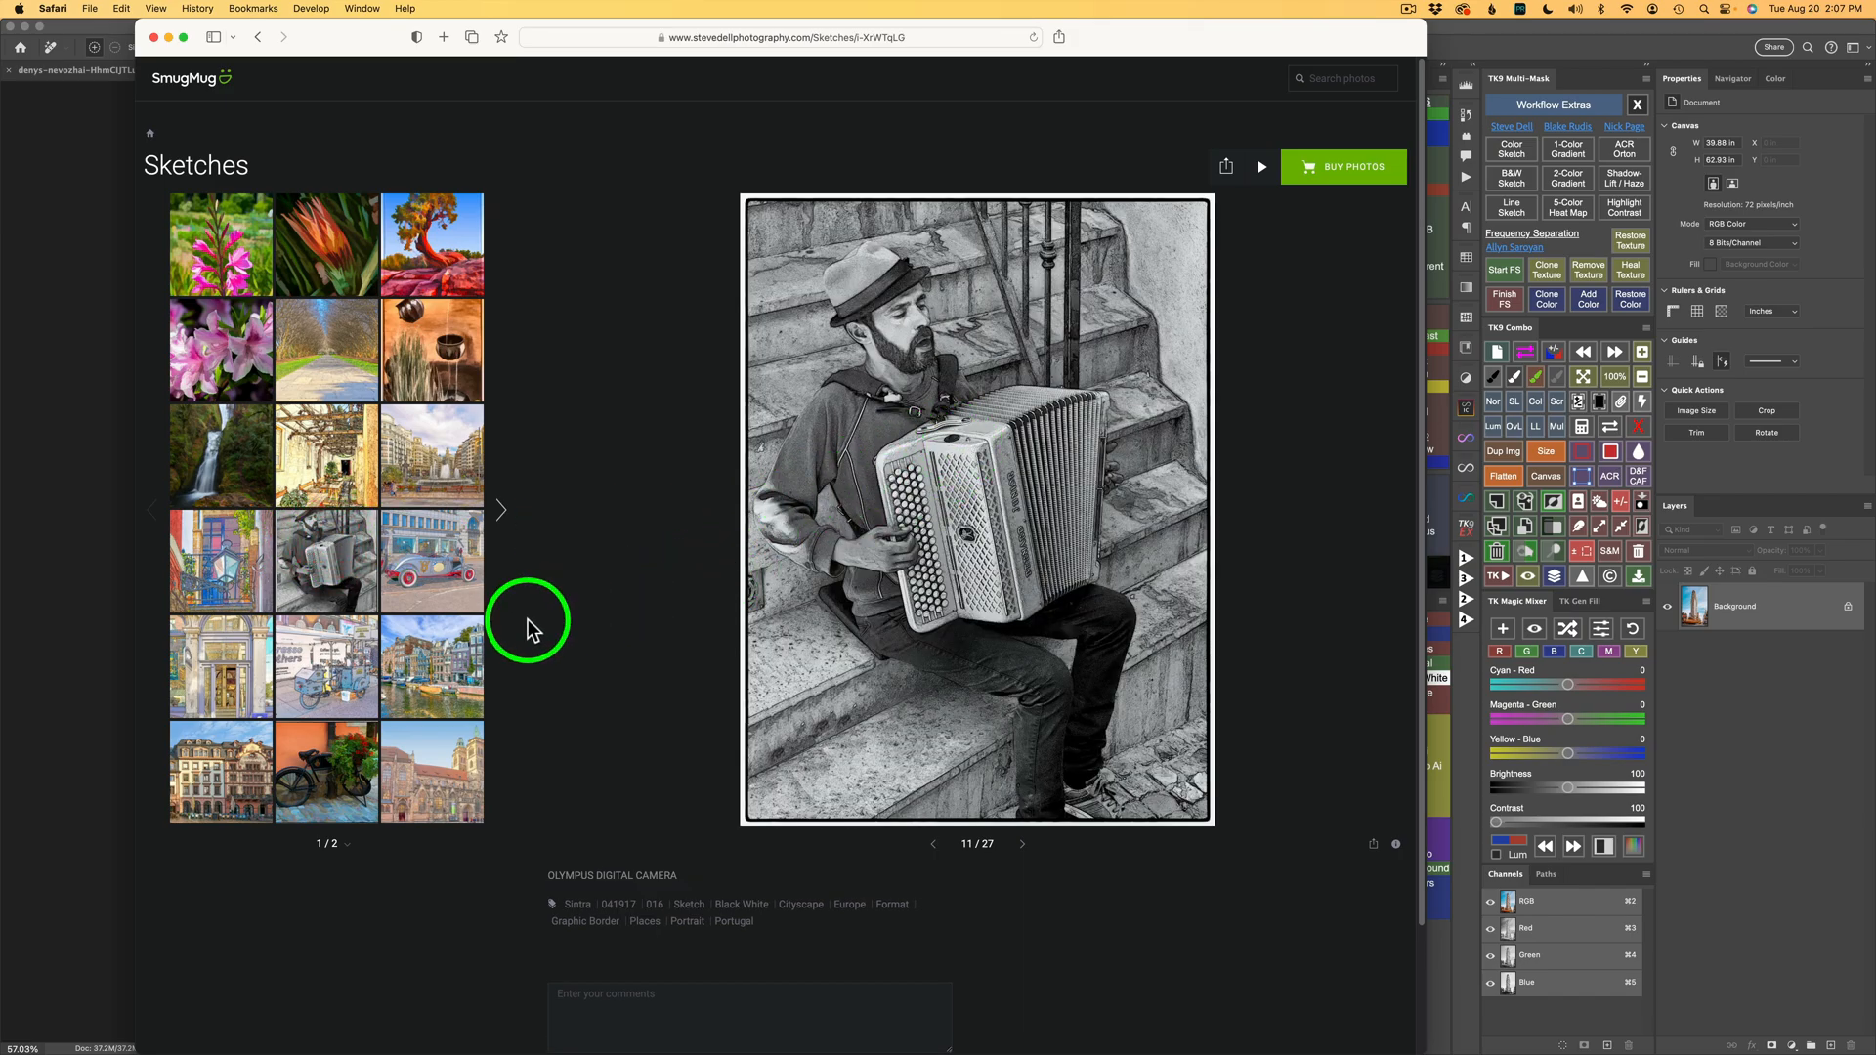
pyautogui.click(442, 561)
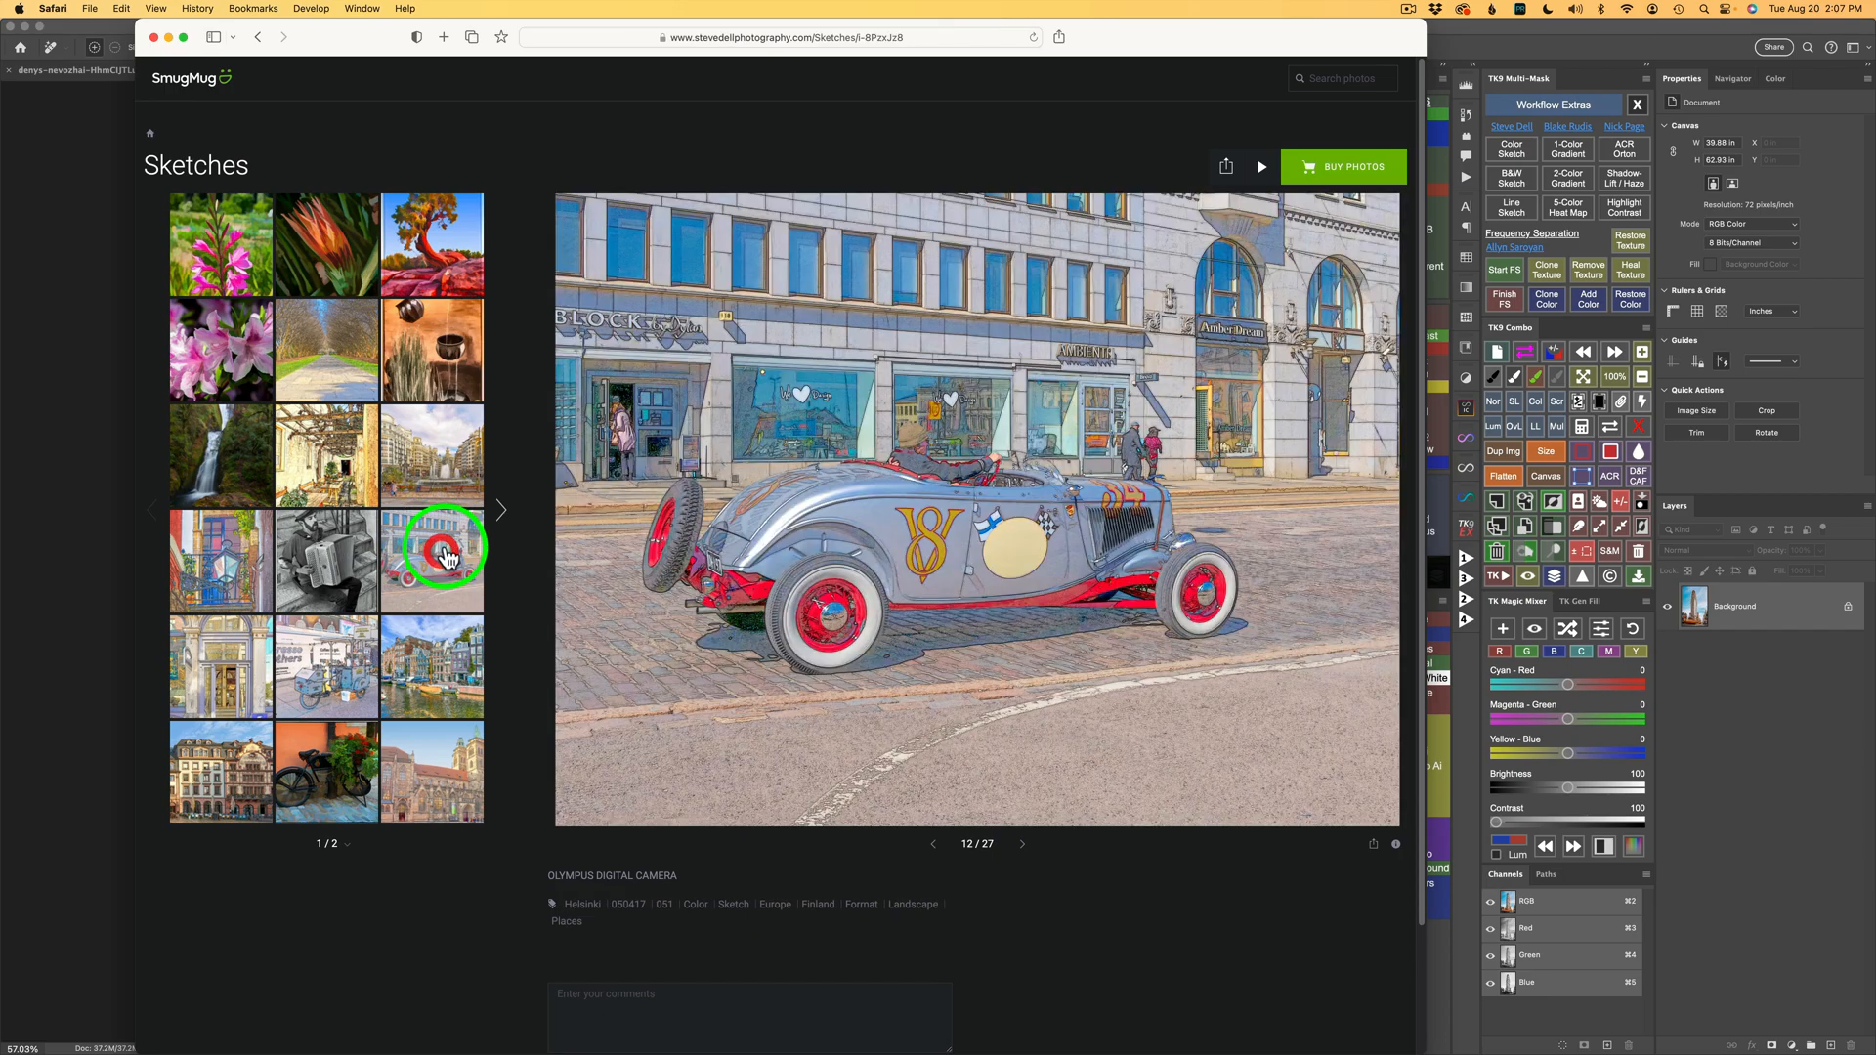
pyautogui.click(502, 513)
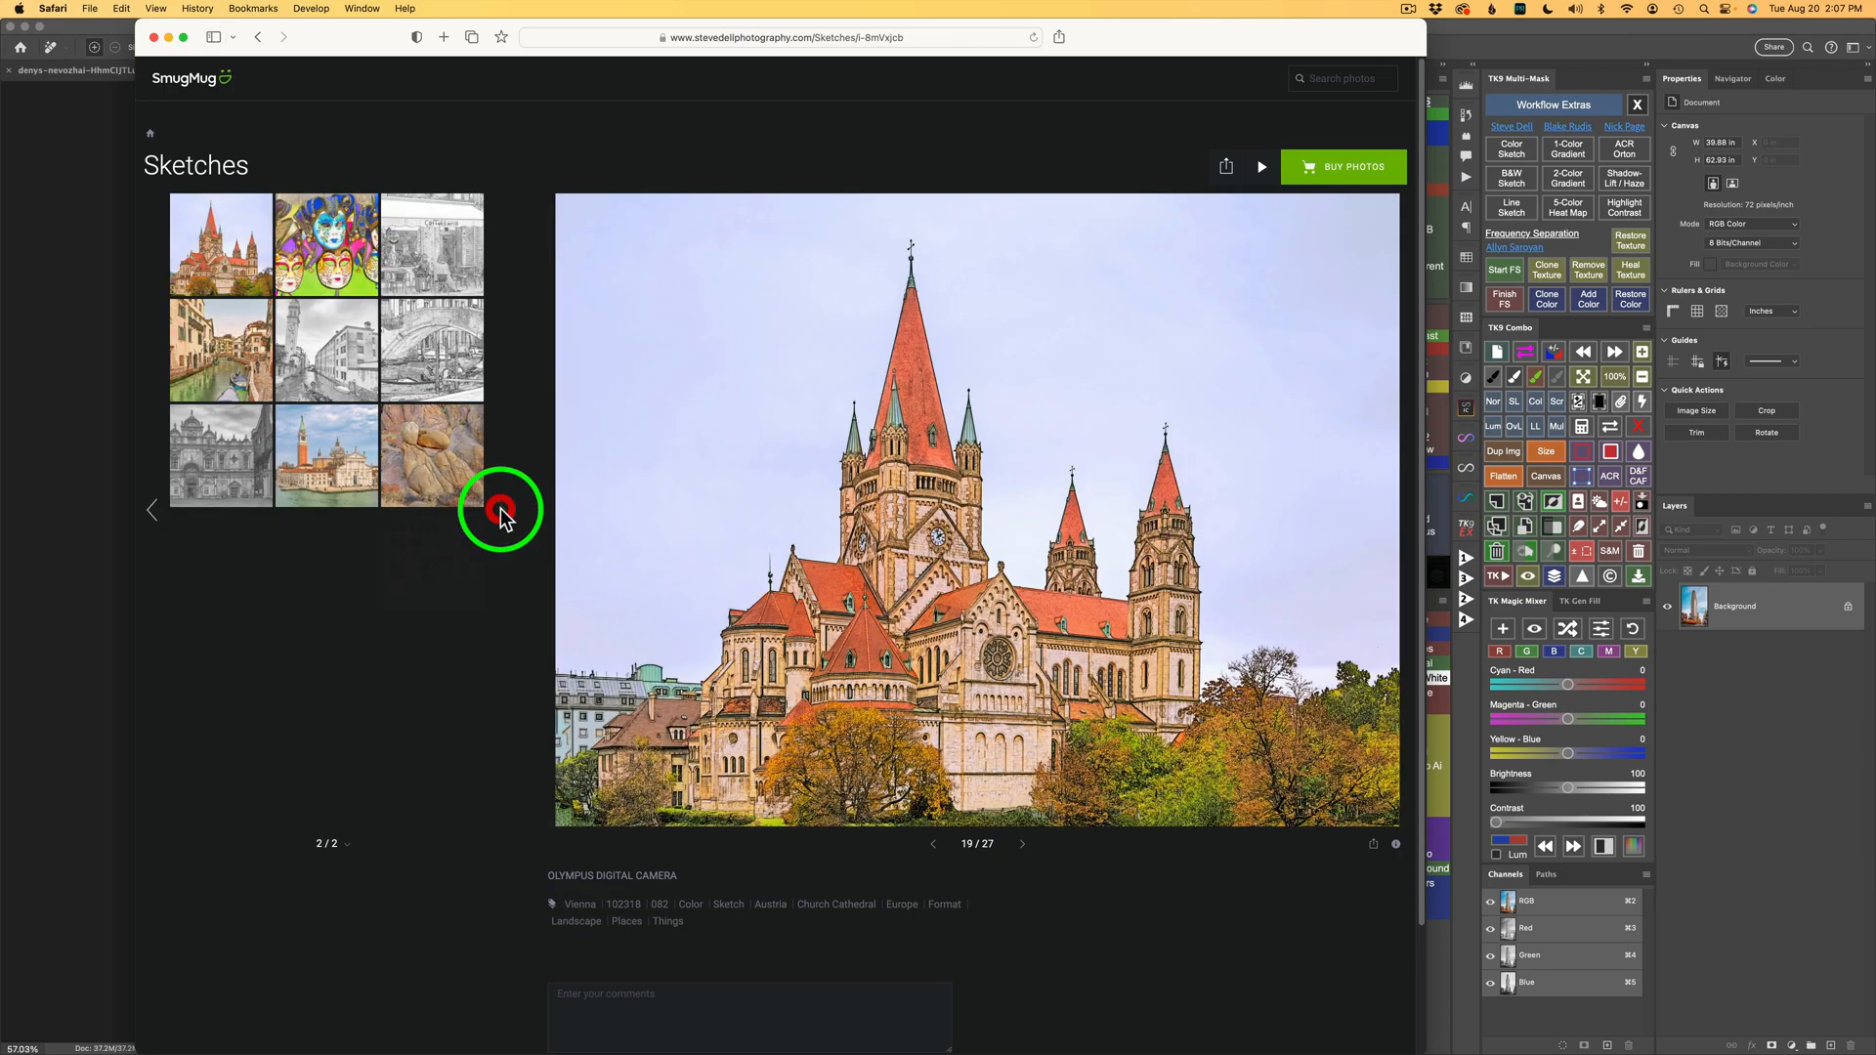
pyautogui.click(441, 256)
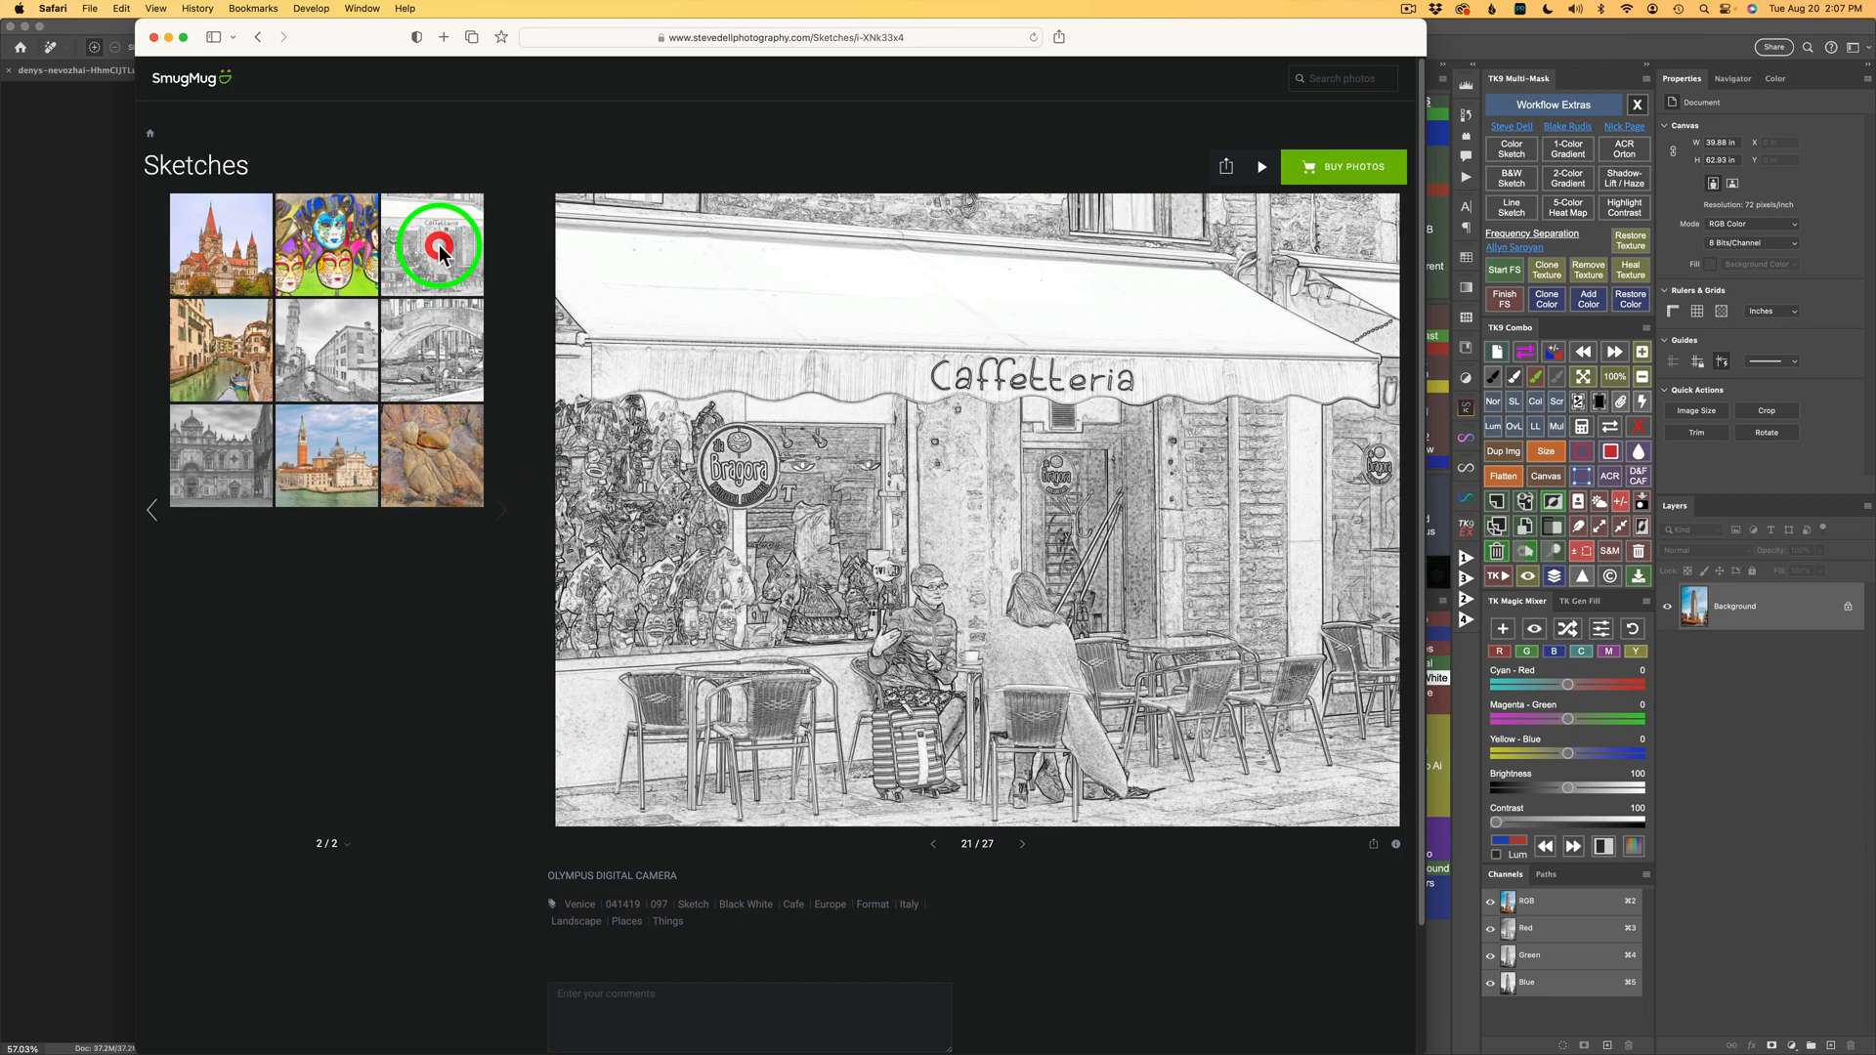
pyautogui.click(327, 361)
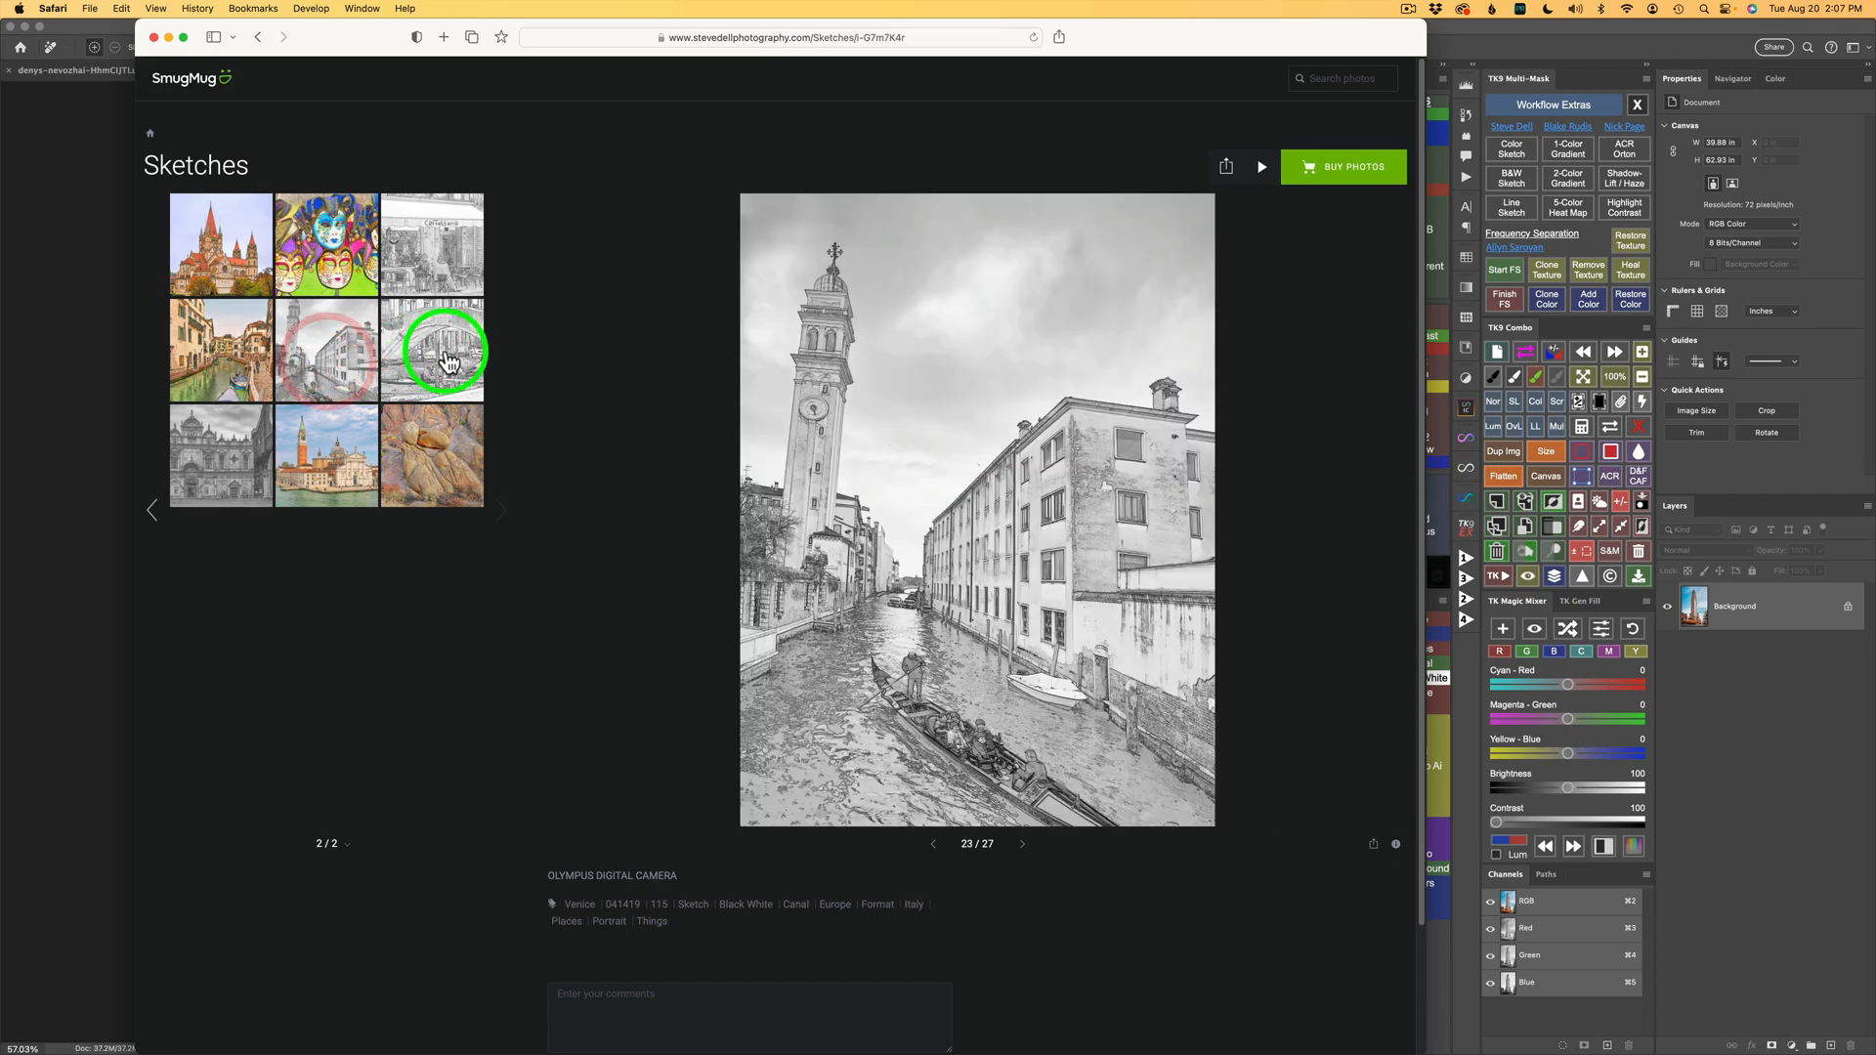
pyautogui.click(439, 357)
pyautogui.click(259, 464)
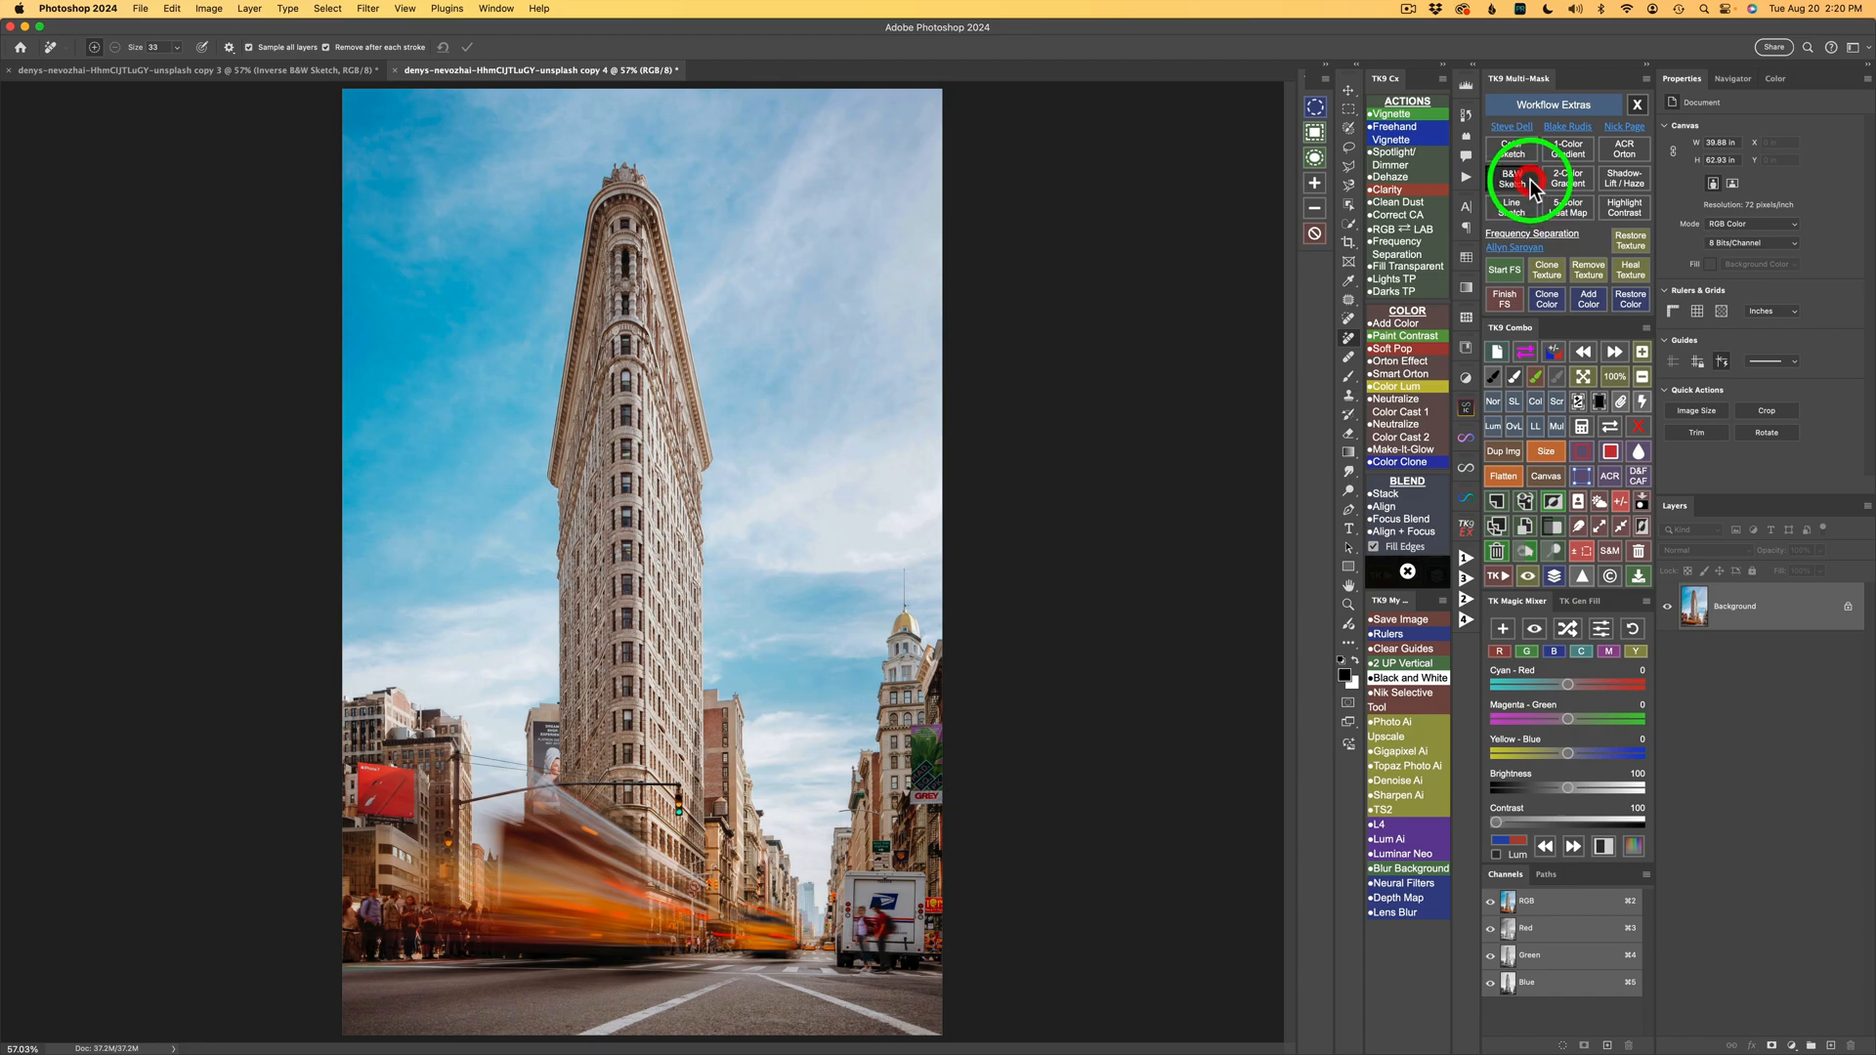
# Run the B&W Sketch effect on the photo, accepting the Minimum filter with a 4.0 pixel radius.
pyautogui.click(1530, 179)
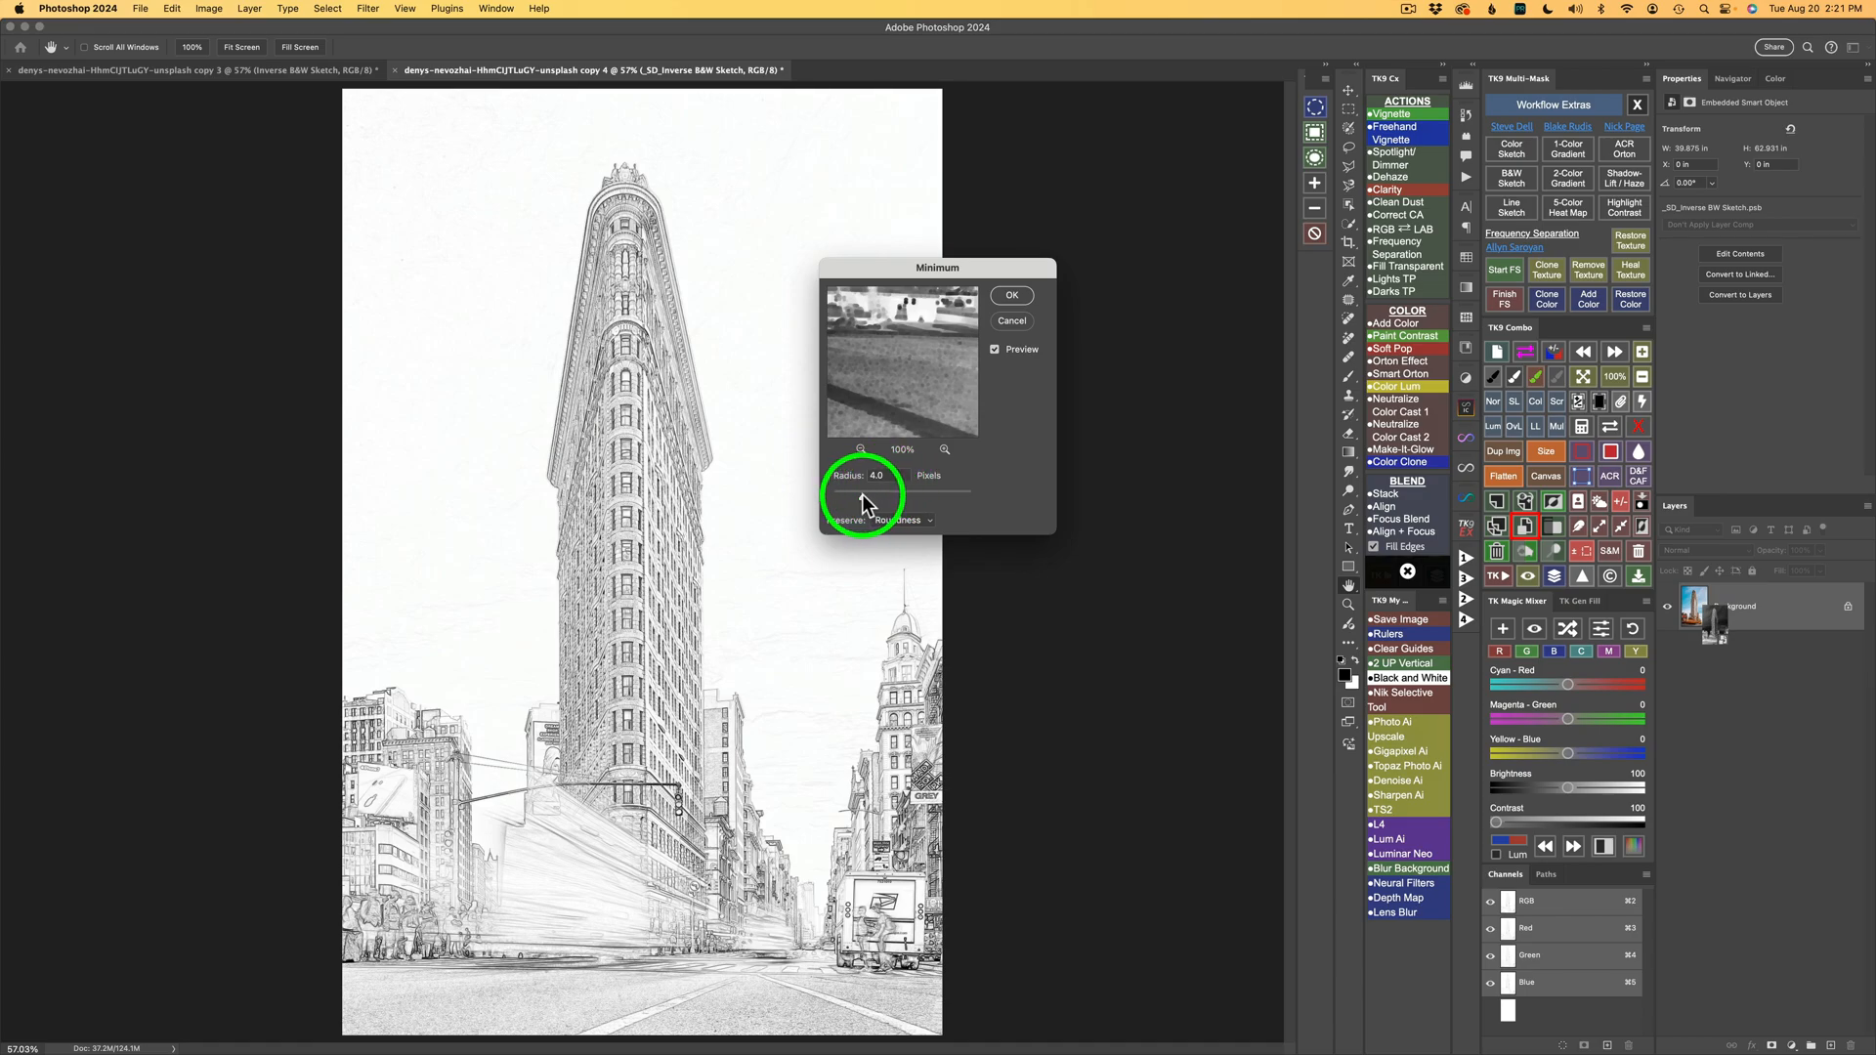
pyautogui.moveTo(861, 496)
pyautogui.mouseDown()
pyautogui.moveTo(894, 497)
pyautogui.moveTo(845, 496)
pyautogui.moveTo(862, 492)
pyautogui.mouseUp()
pyautogui.click(1016, 291)
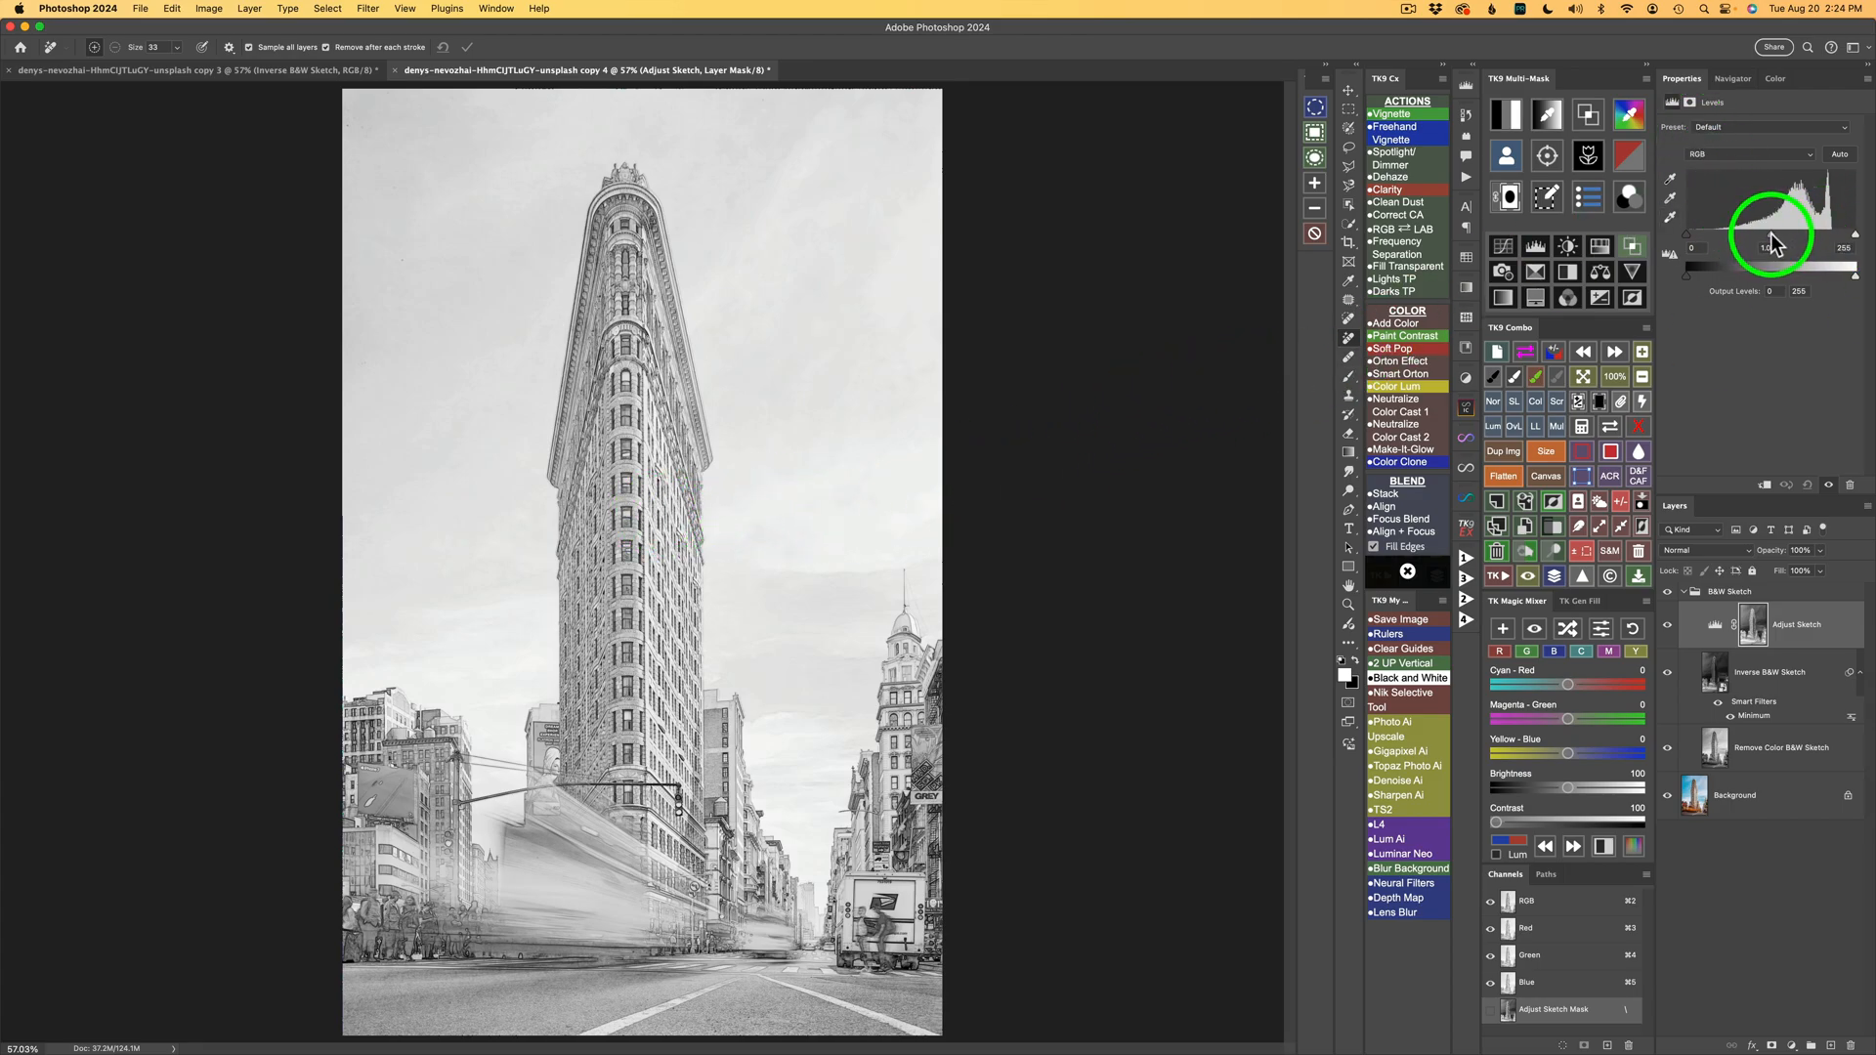
# Adjust the Adjust Sketch Levels layer: black input to about 22 and midtones to about 0.48.
pyautogui.moveTo(1772, 246); pyautogui.dragTo(1806, 237)
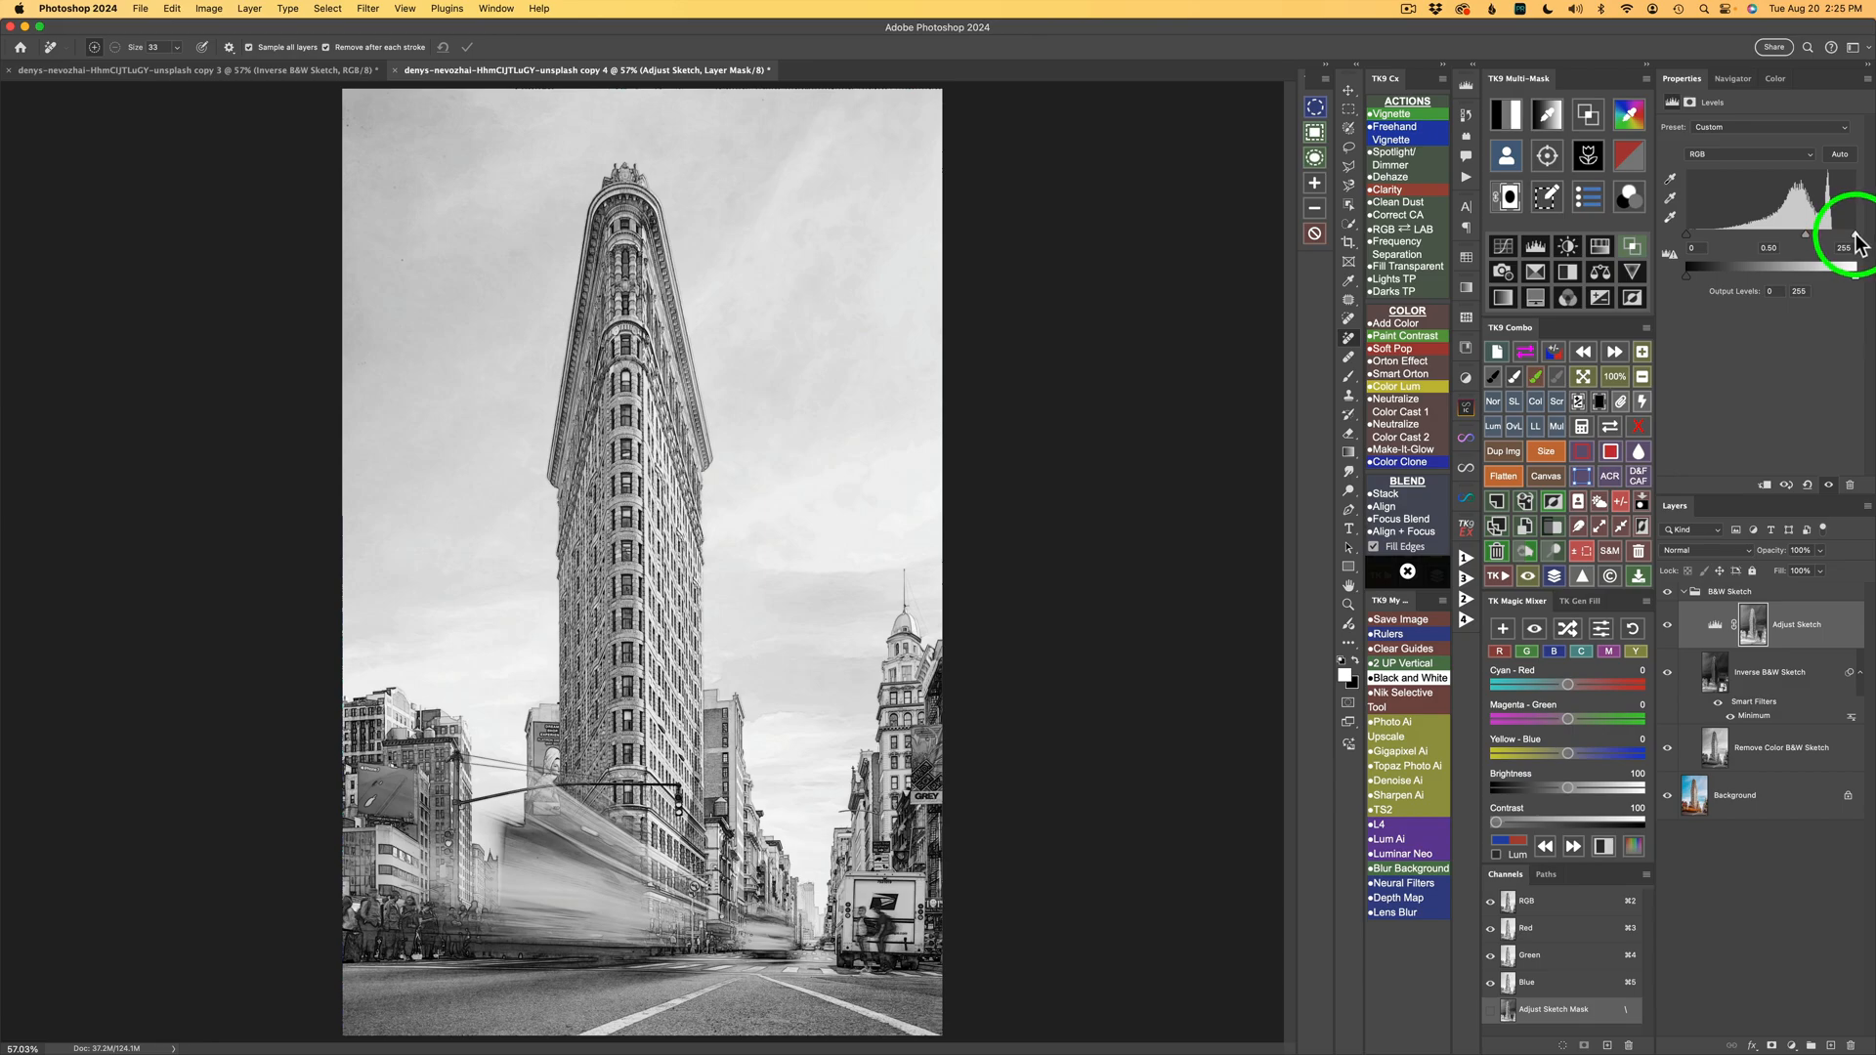
pyautogui.moveTo(1853, 237)
pyautogui.mouseDown()
pyautogui.moveTo(1832, 235)
pyautogui.moveTo(1853, 244)
pyautogui.mouseUp()
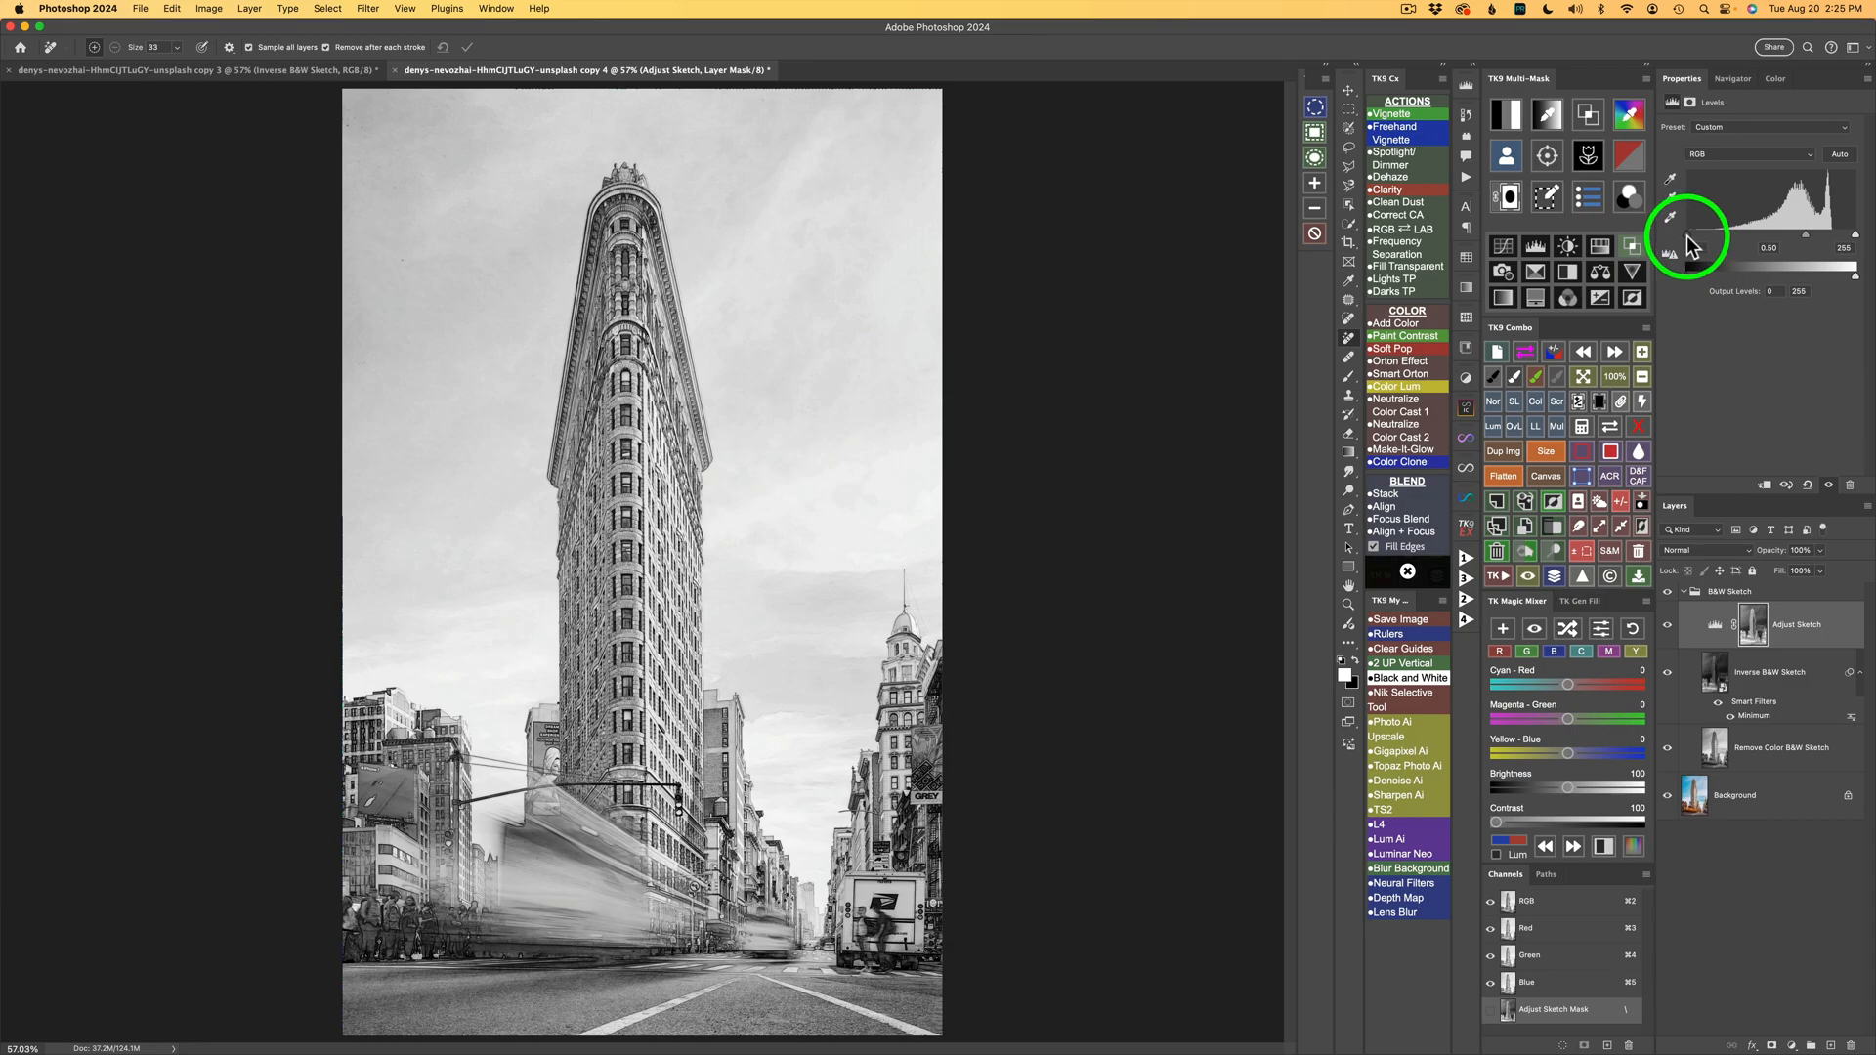
pyautogui.moveTo(1689, 240)
pyautogui.mouseDown()
pyautogui.moveTo(1717, 236)
pyautogui.moveTo(1699, 237)
pyautogui.mouseUp()
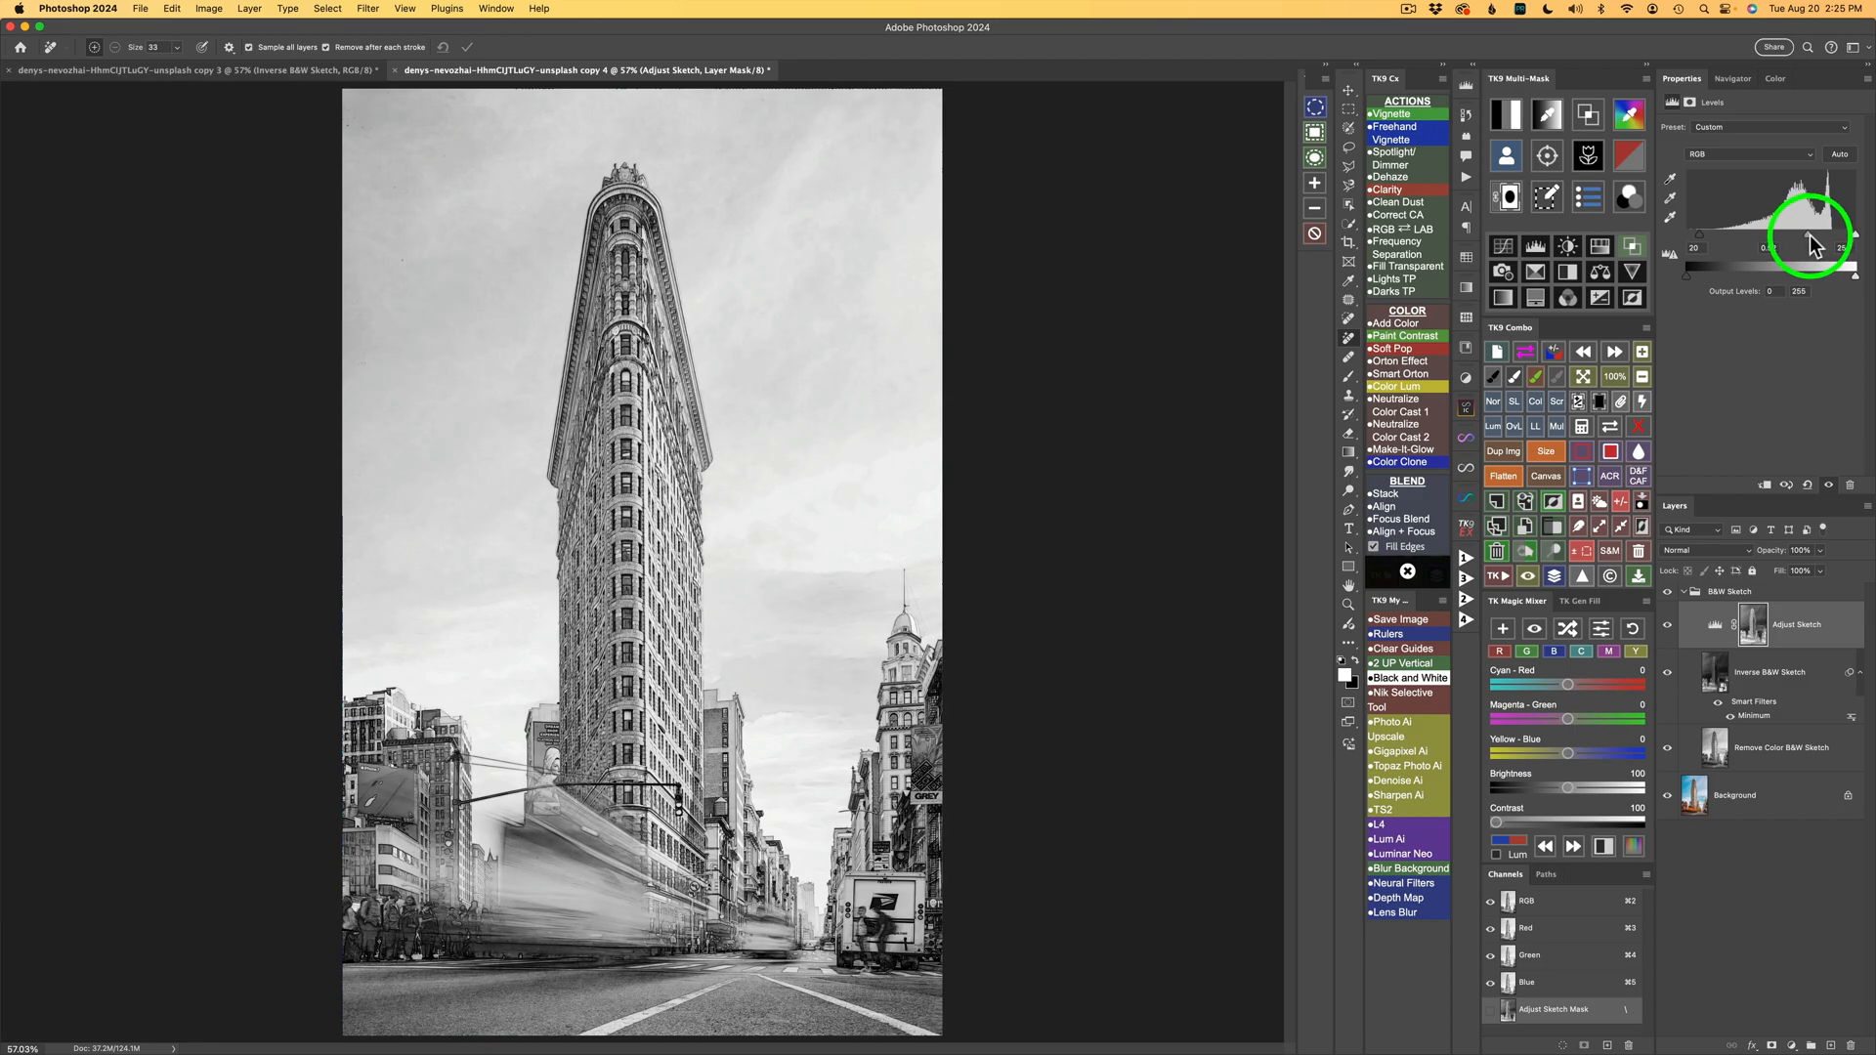
pyautogui.click(1809, 239)
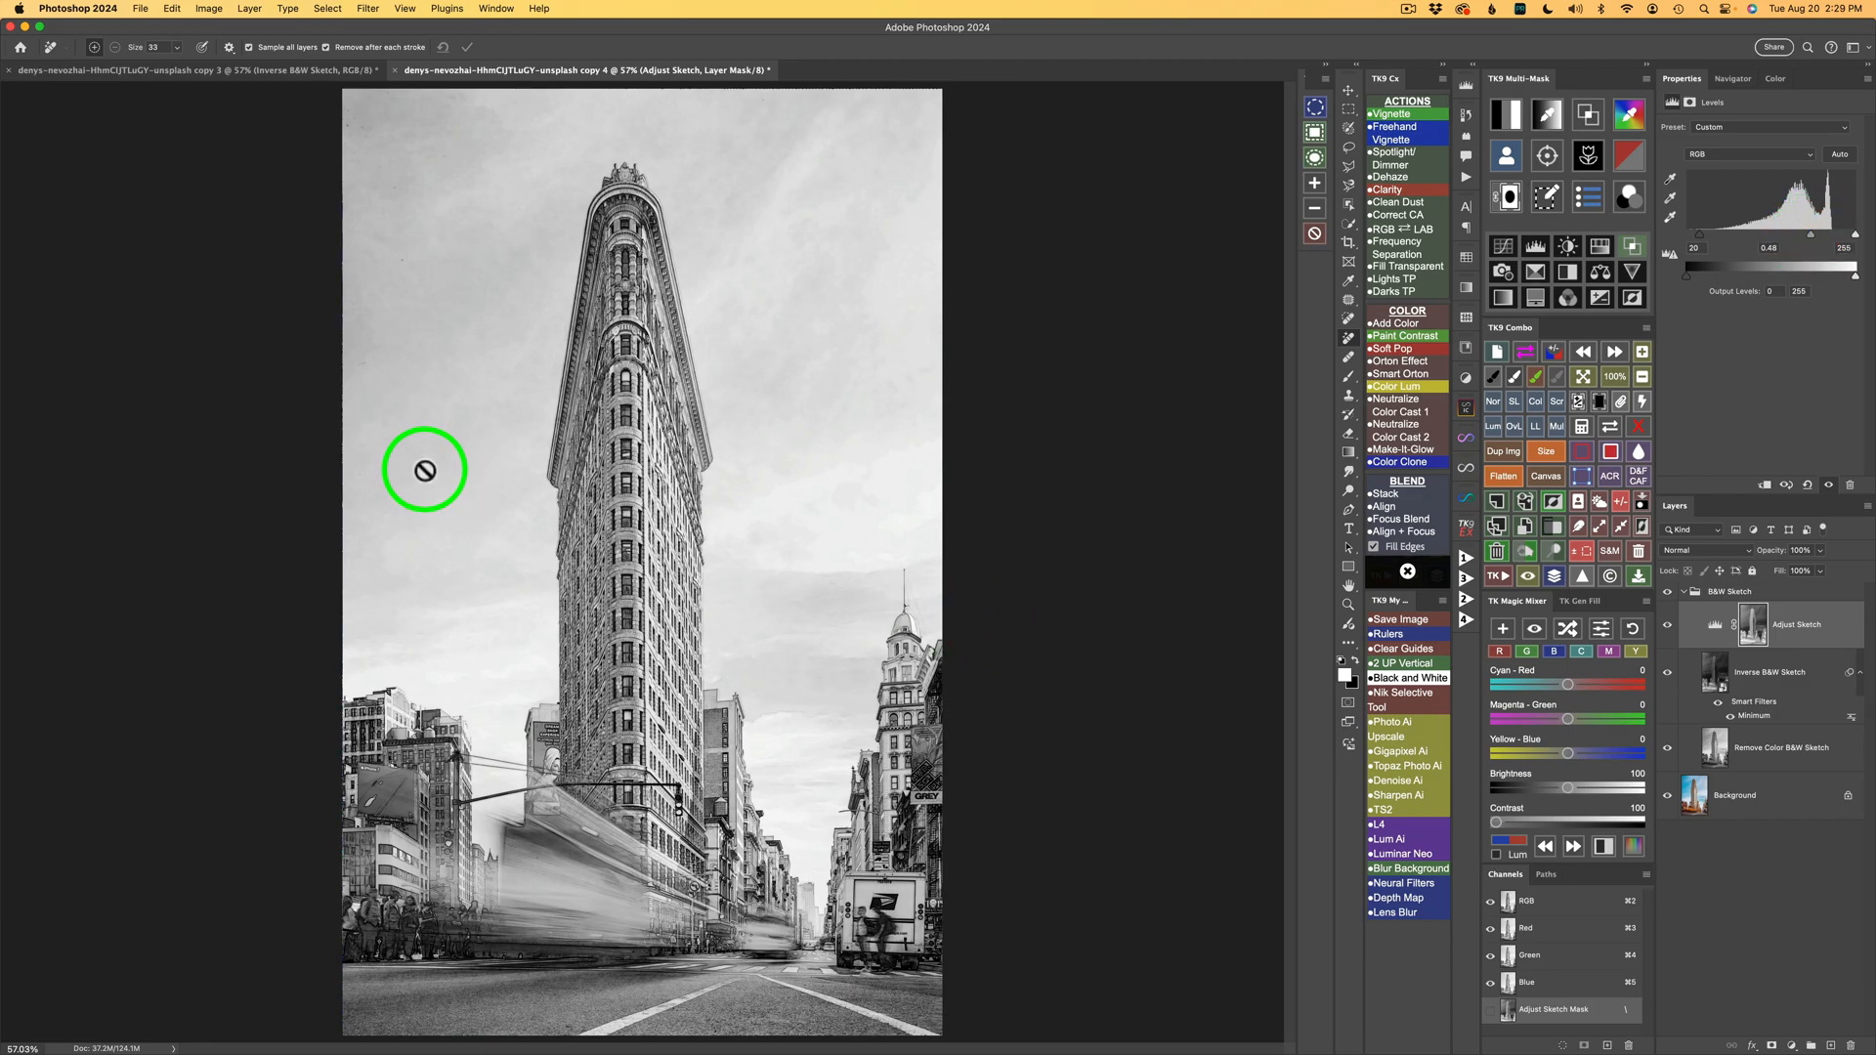
# Reopen the Minimum smart filter's settings and close them without changes.
pyautogui.doubleClick(1753, 716)
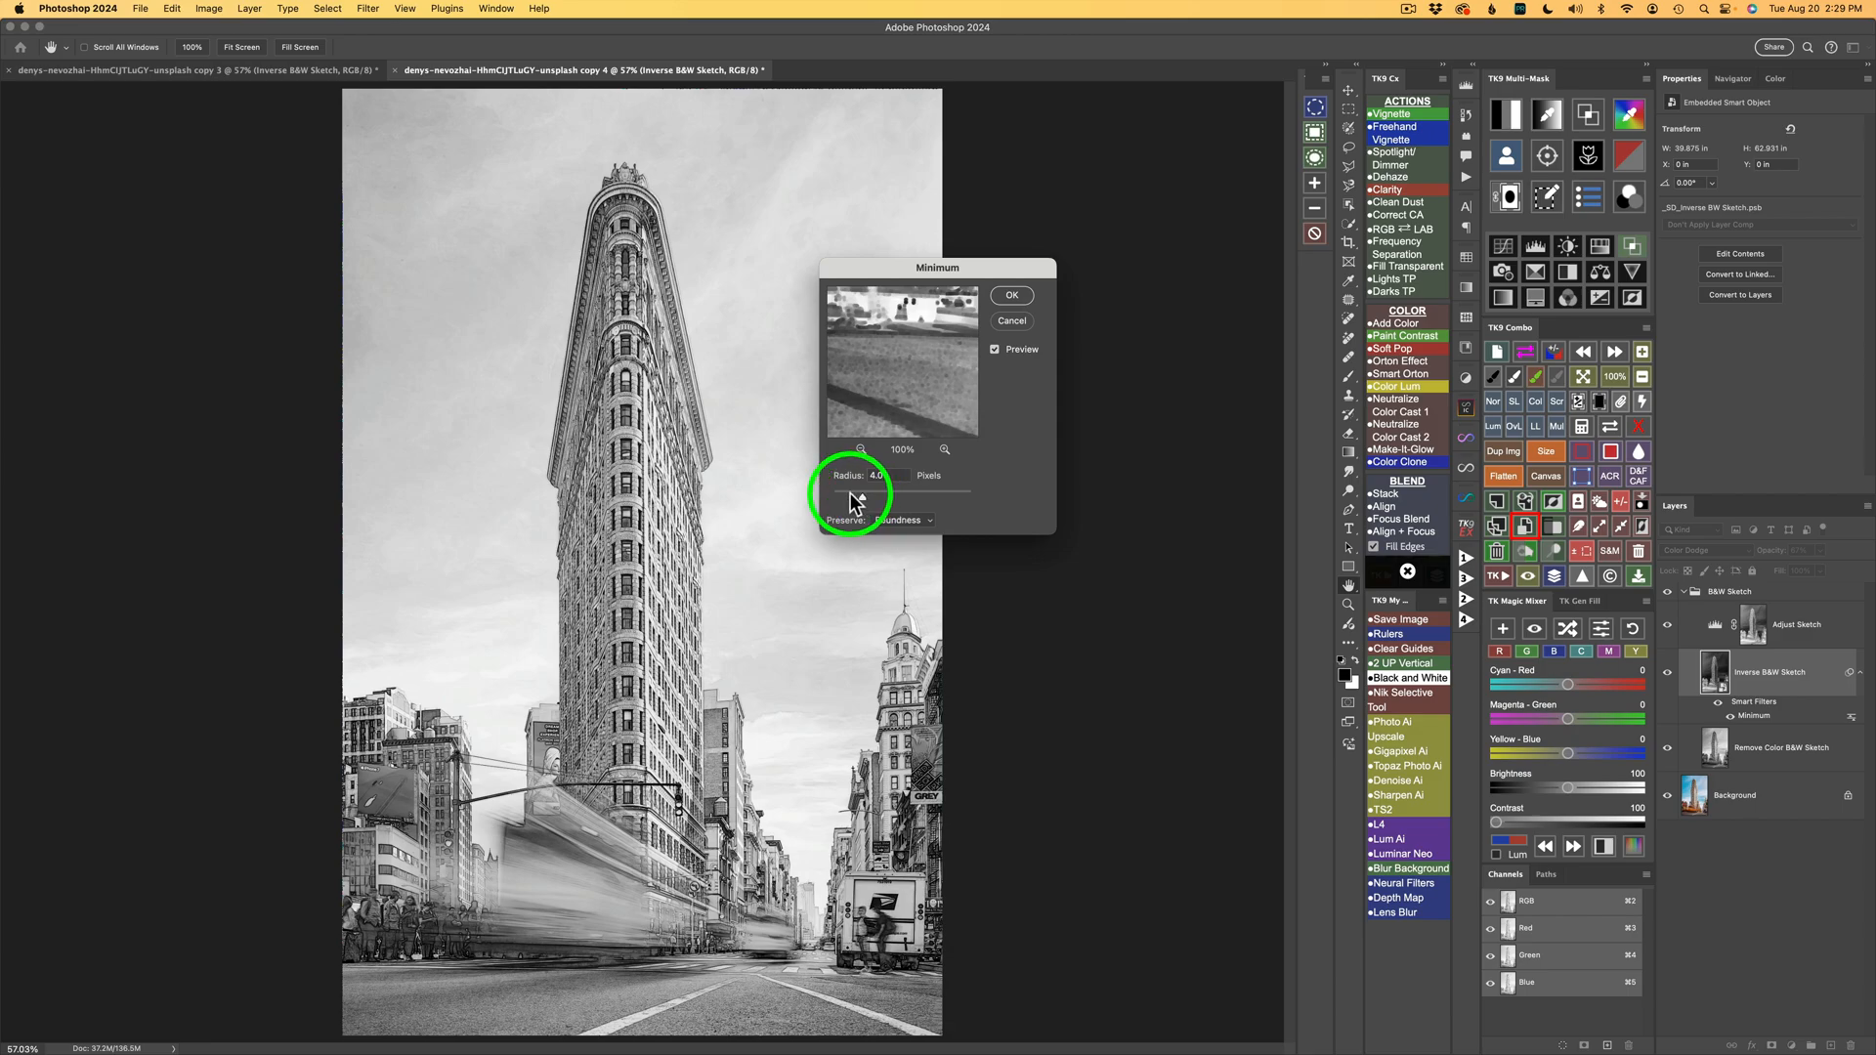
pyautogui.click(1008, 322)
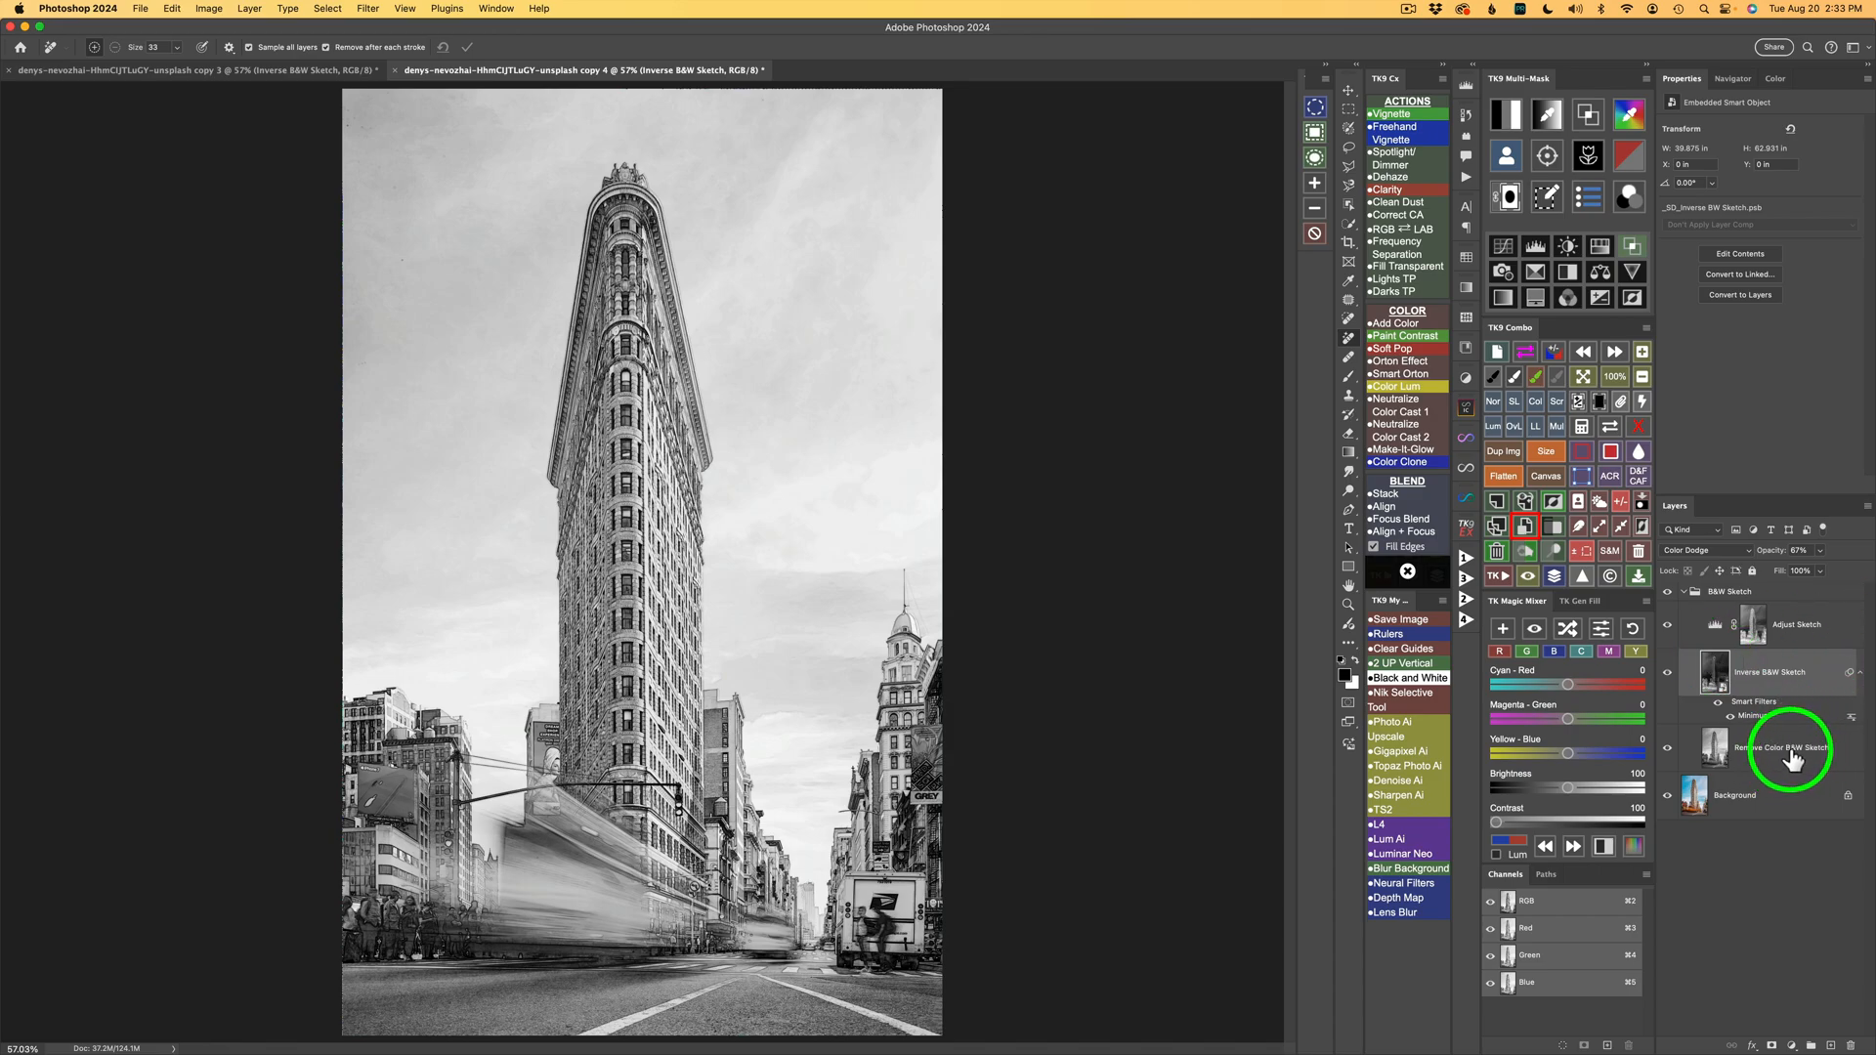
# Set the Remove Color B&W Sketch layer's opacity to 100%.
pyautogui.click(1719, 752)
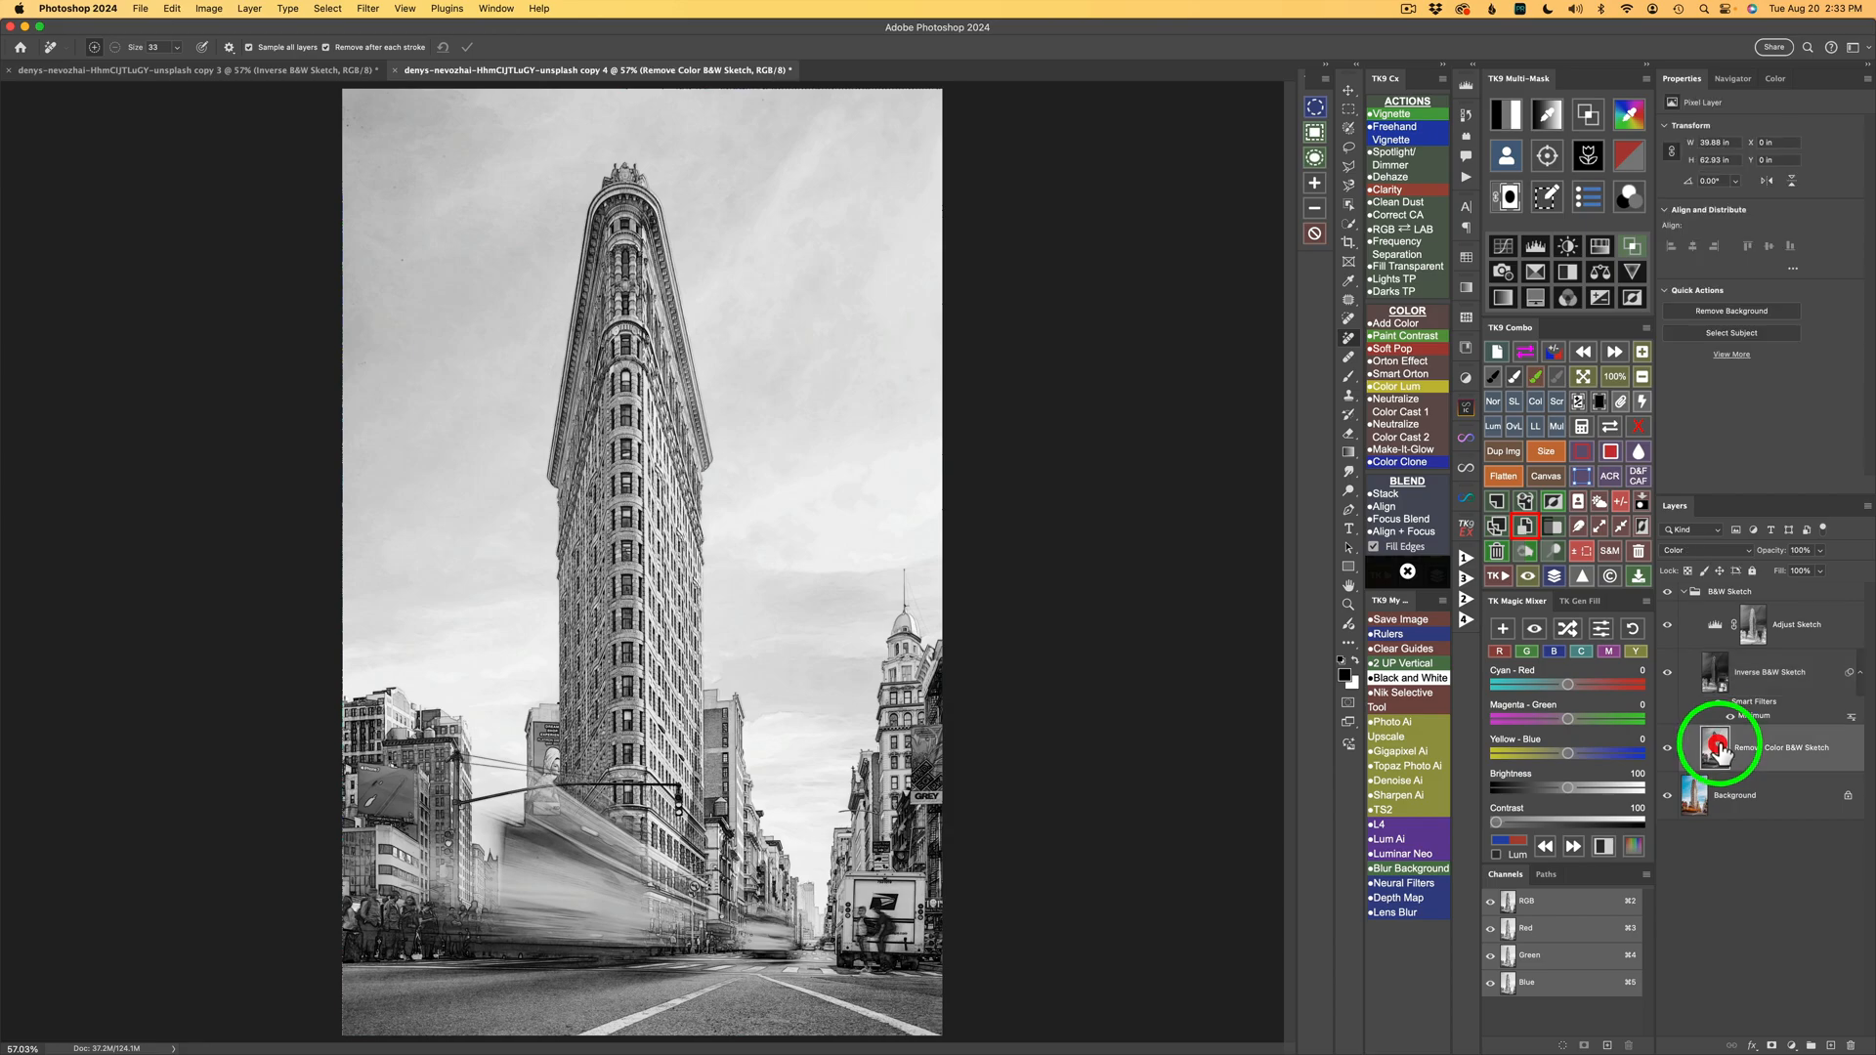
pyautogui.click(1819, 551)
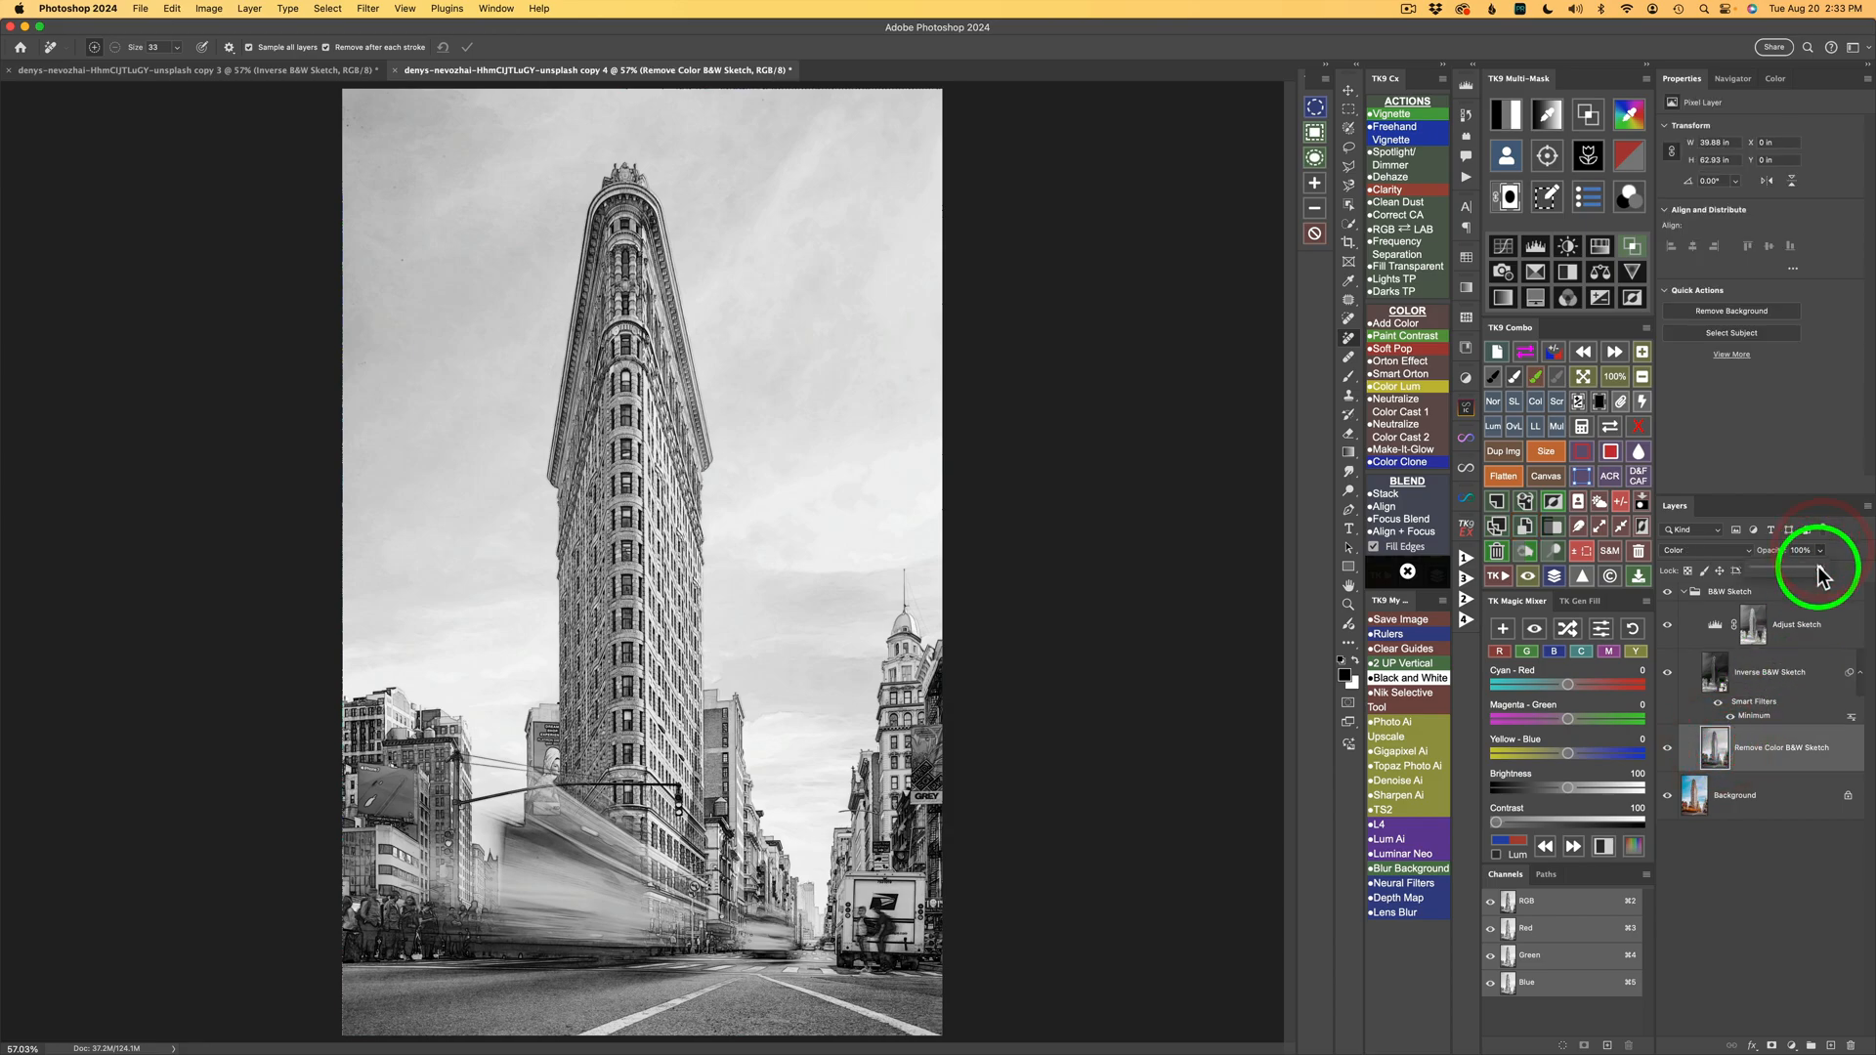
pyautogui.moveTo(1823, 570); pyautogui.dragTo(1872, 577)
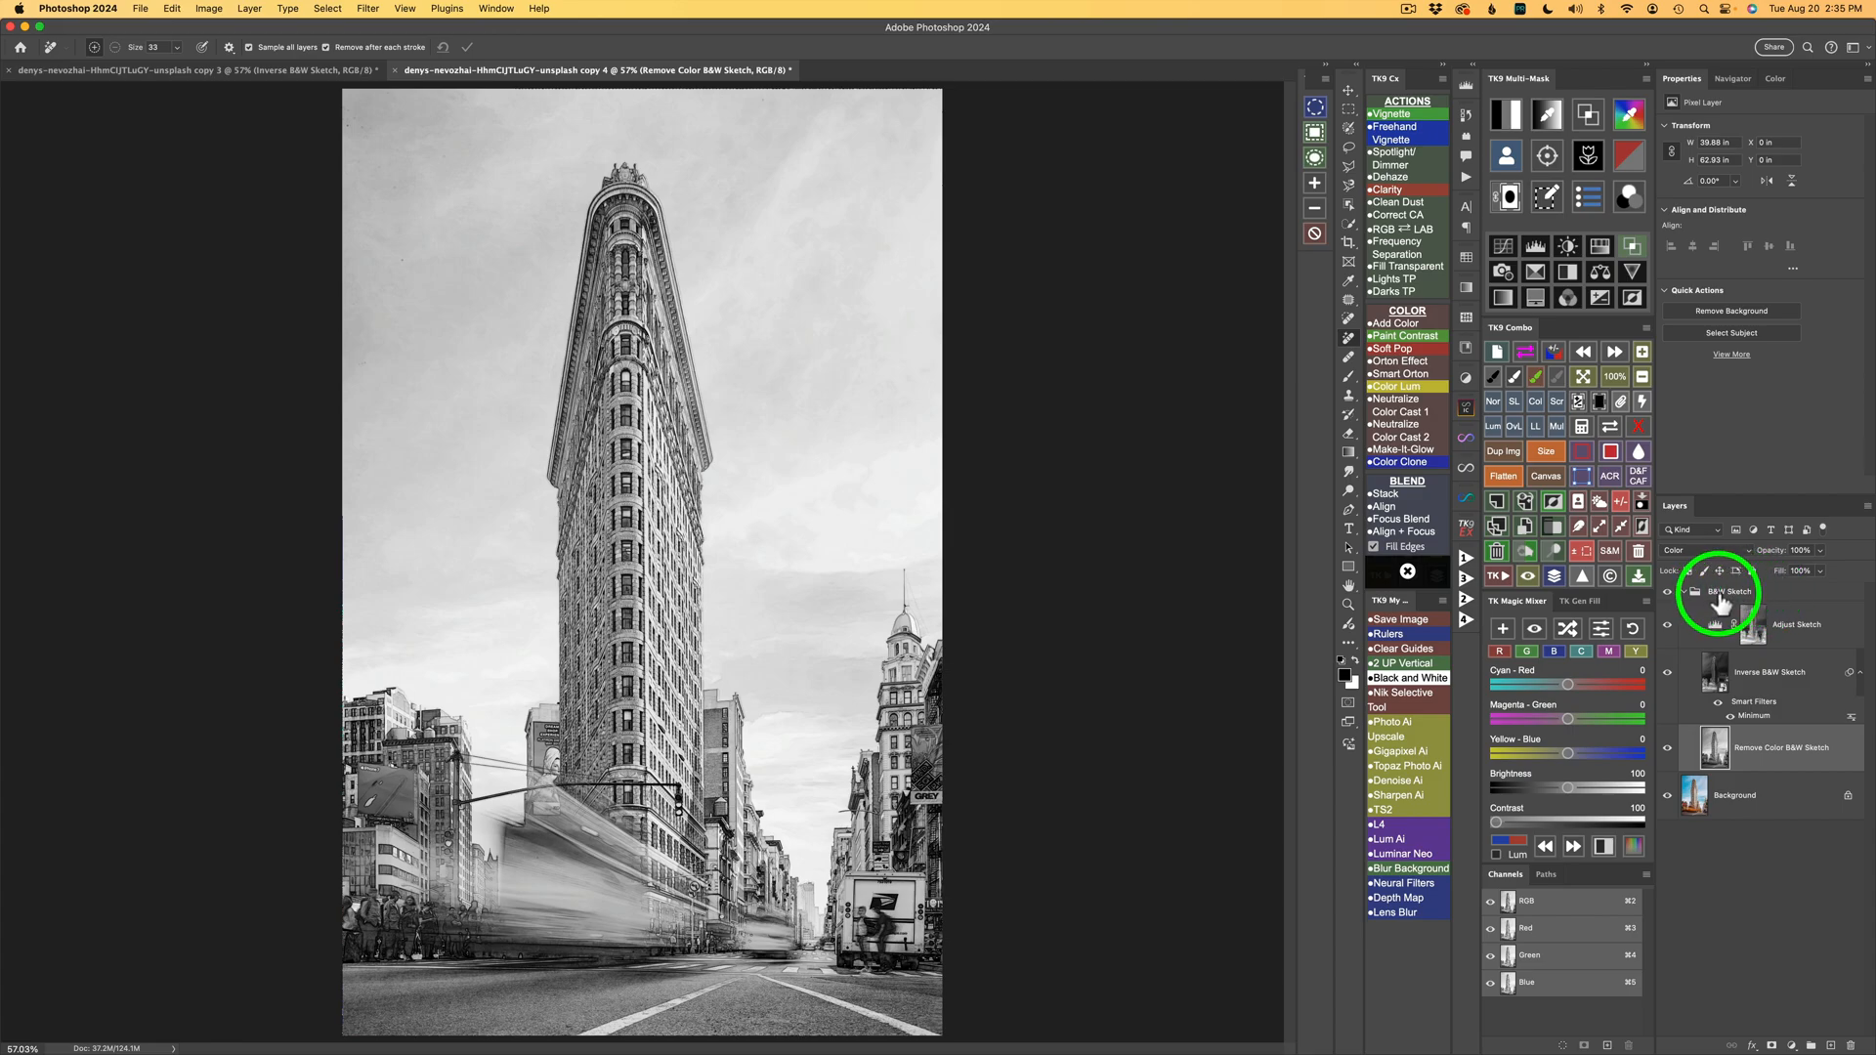
# Collapse the B&W Sketch group and try running the selection function with the group active.
pyautogui.click(1681, 593)
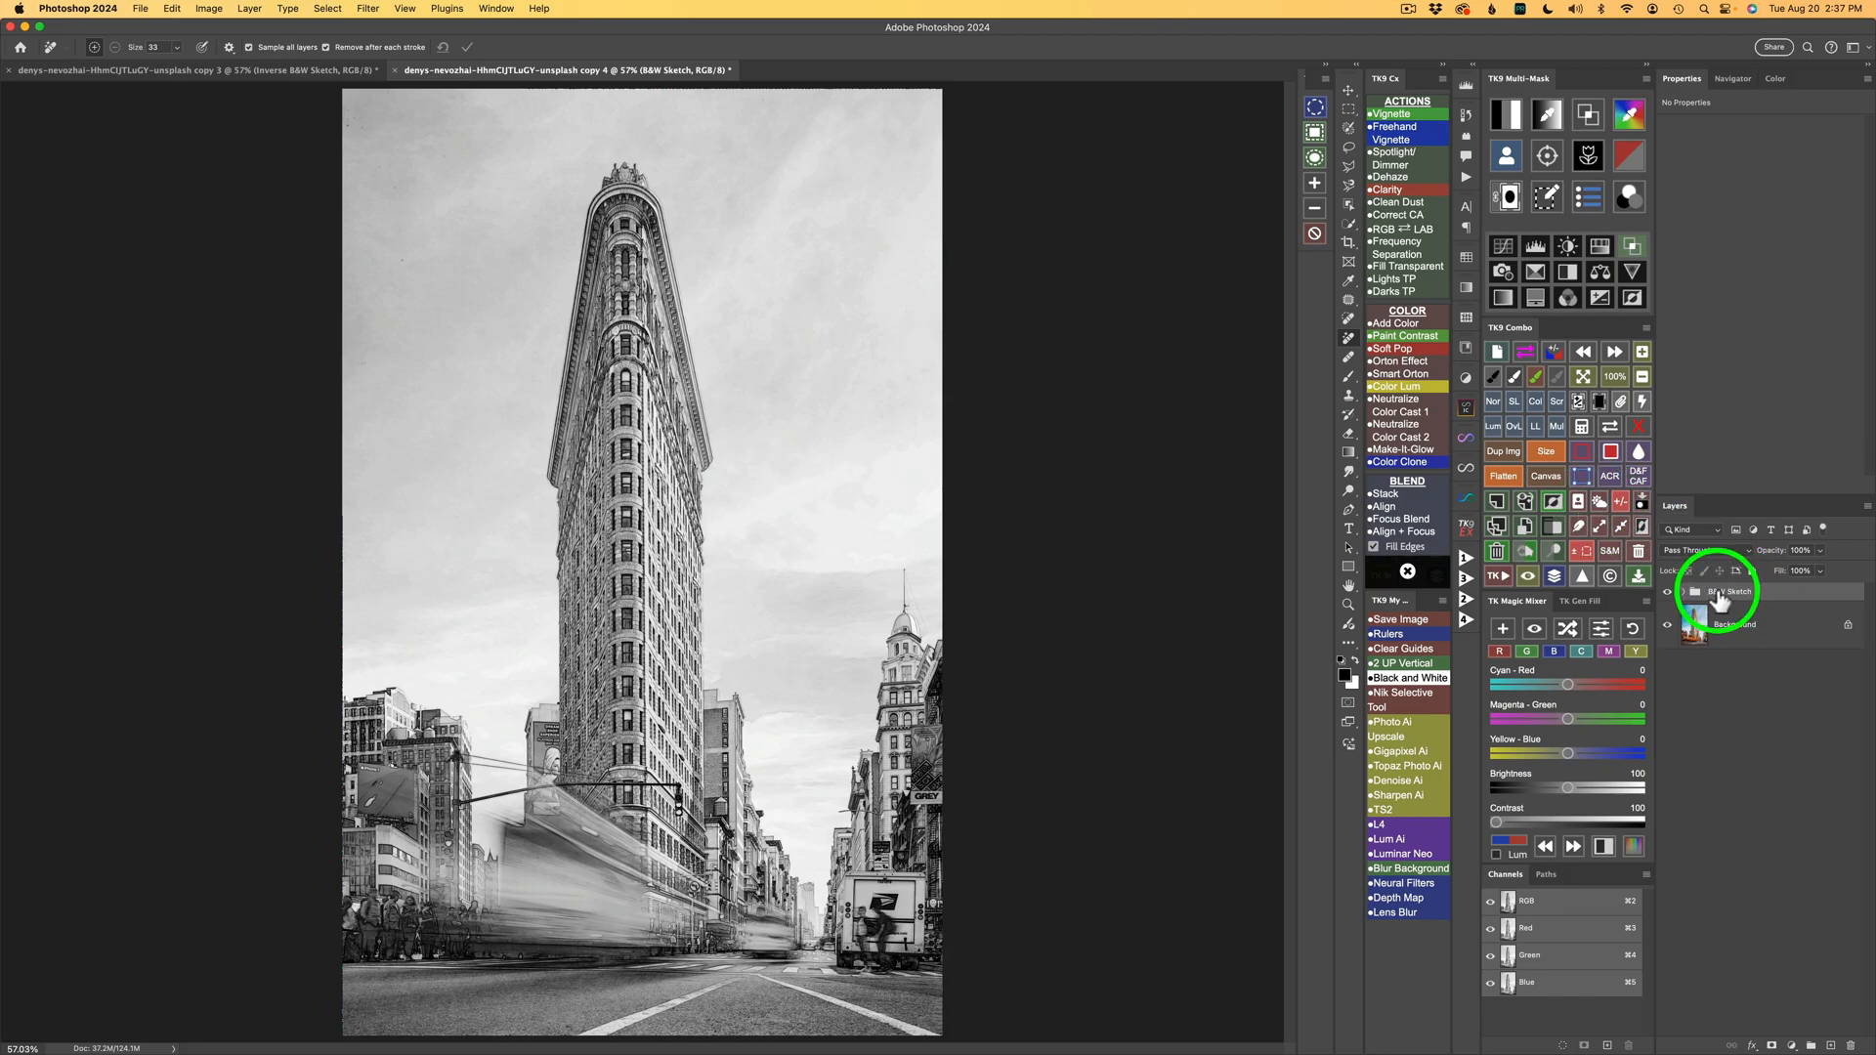
pyautogui.click(1600, 504)
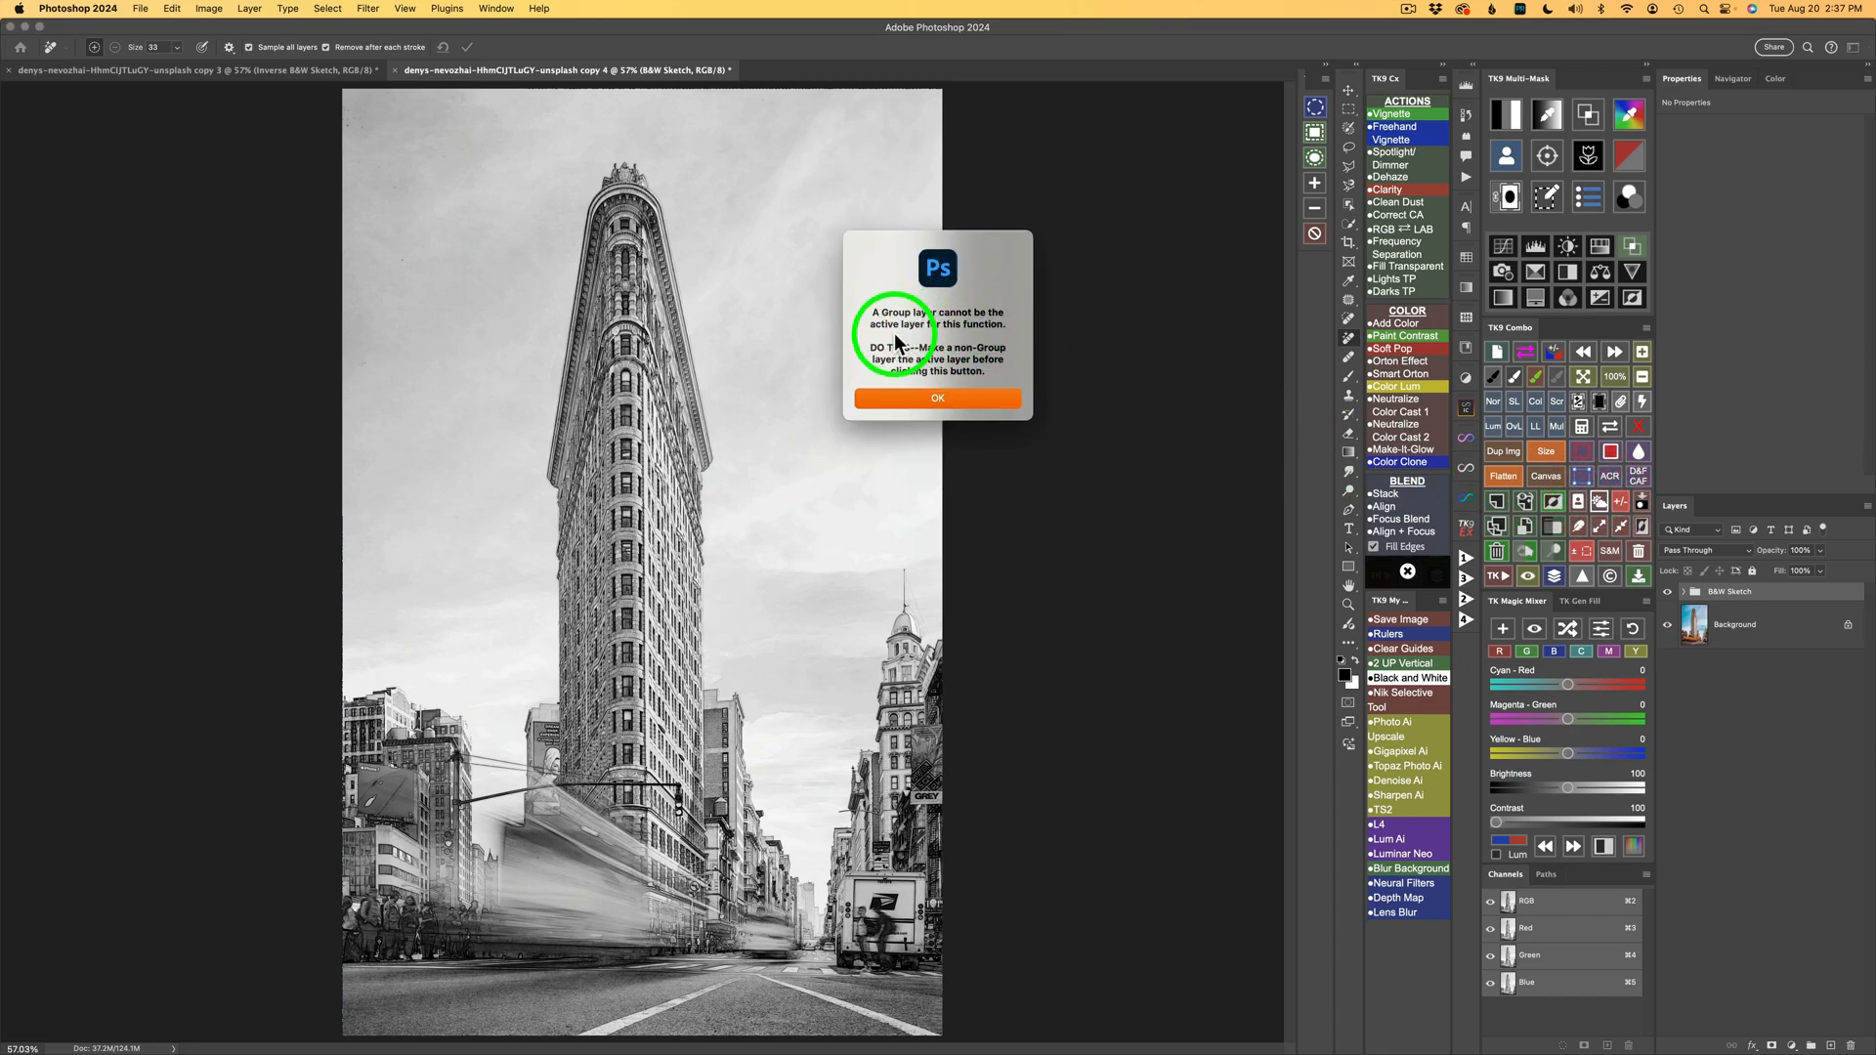
pyautogui.click(972, 402)
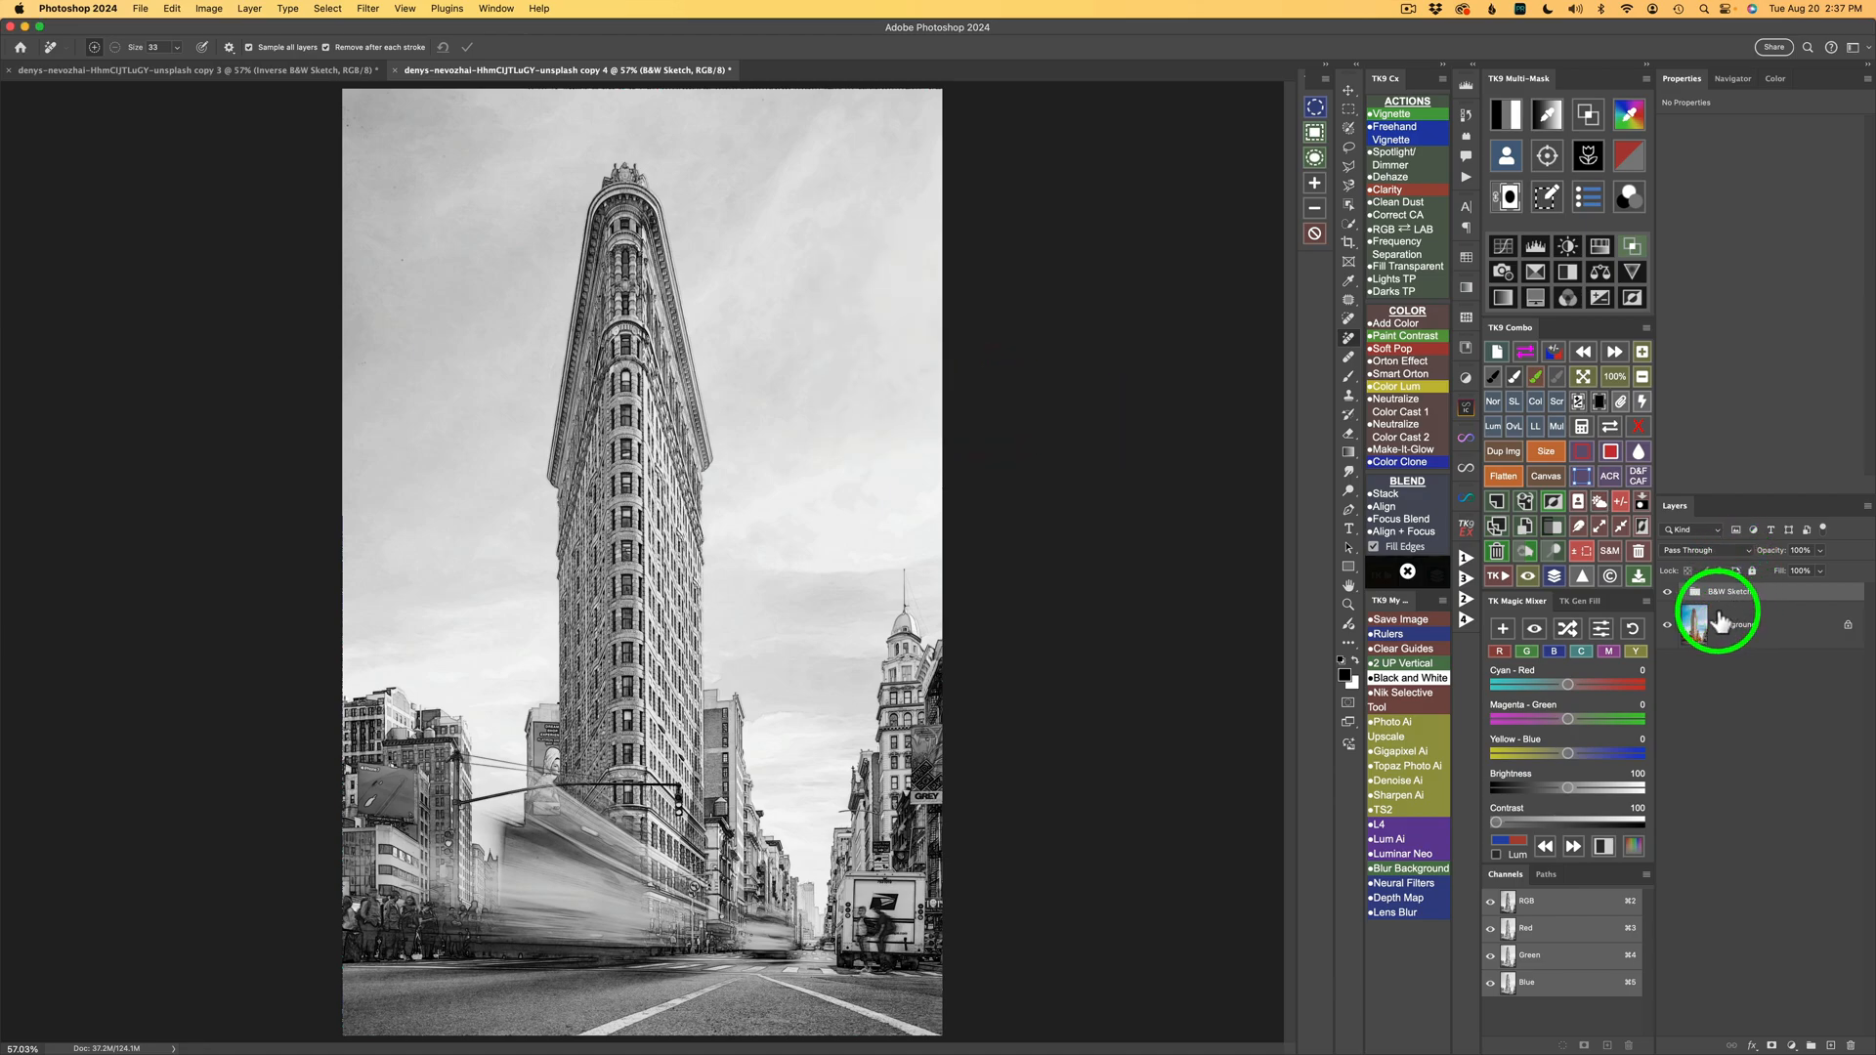
# Select the building from the Background layer and add that selection as a mask on the B&W Sketch group.
pyautogui.click(1720, 621)
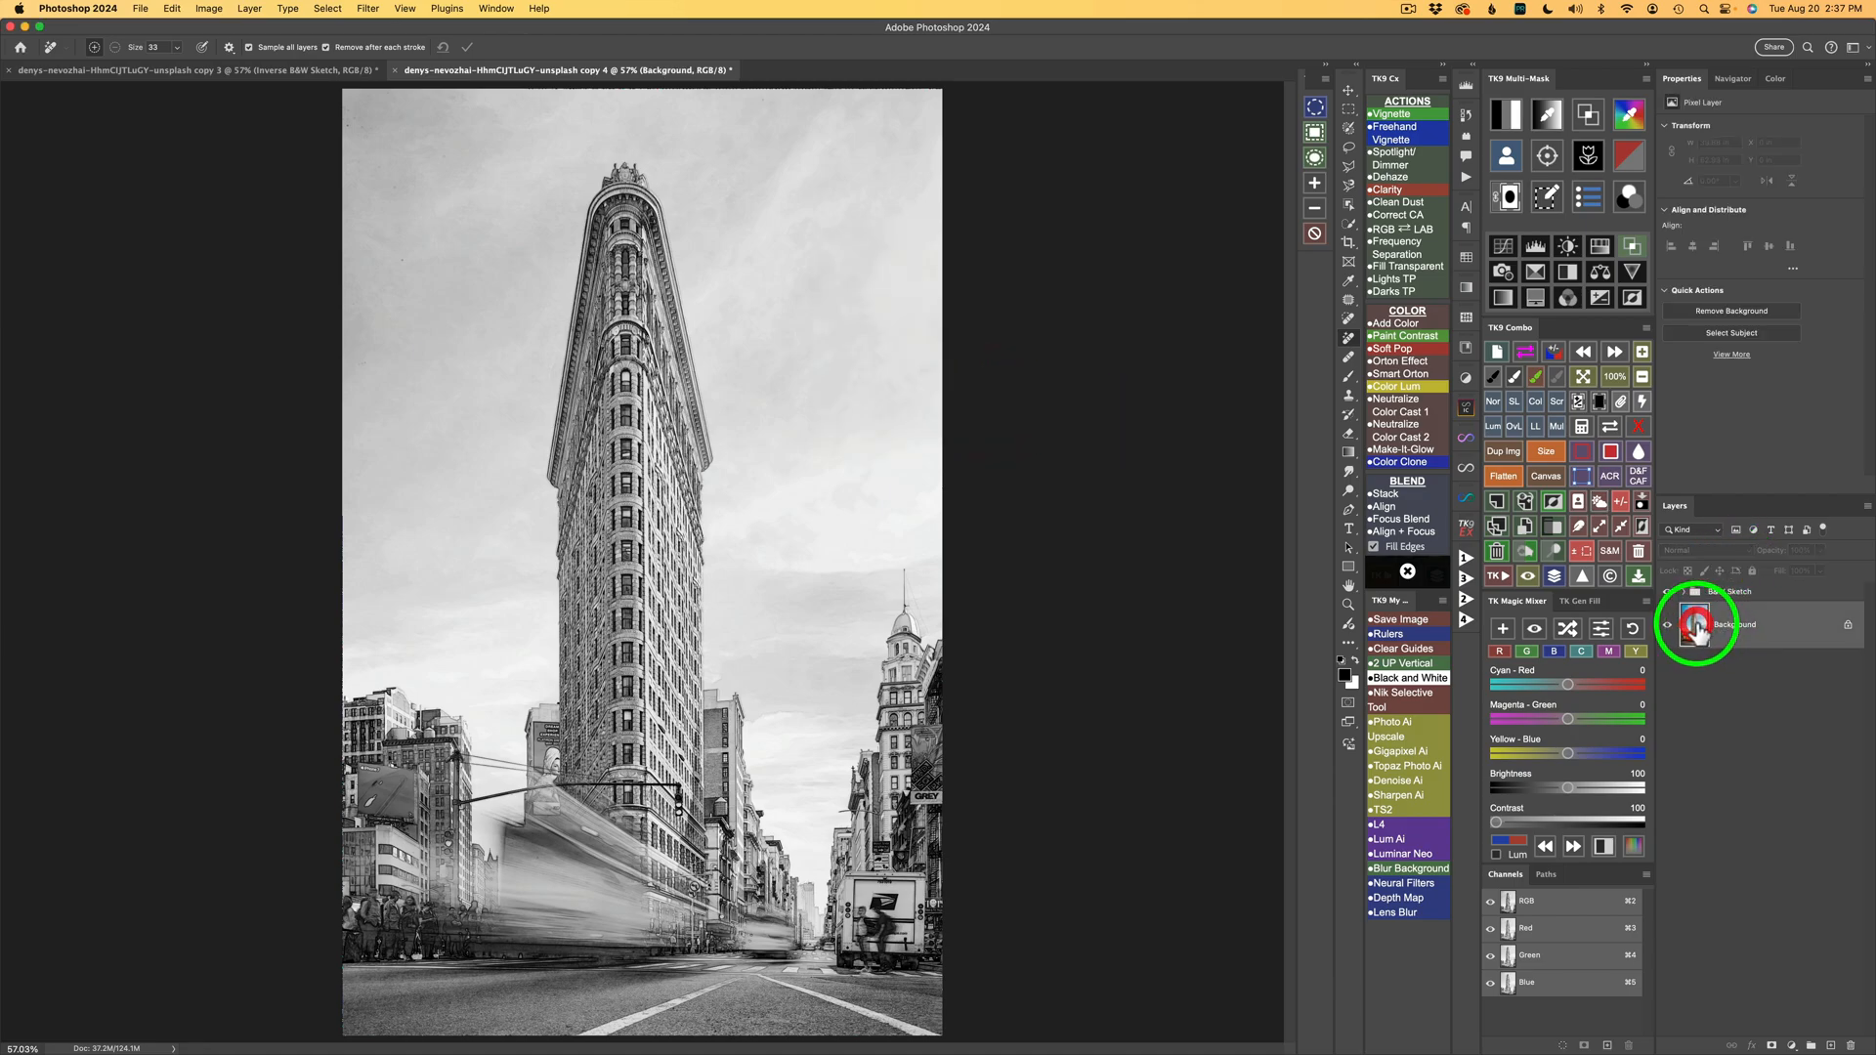
pyautogui.click(1598, 498)
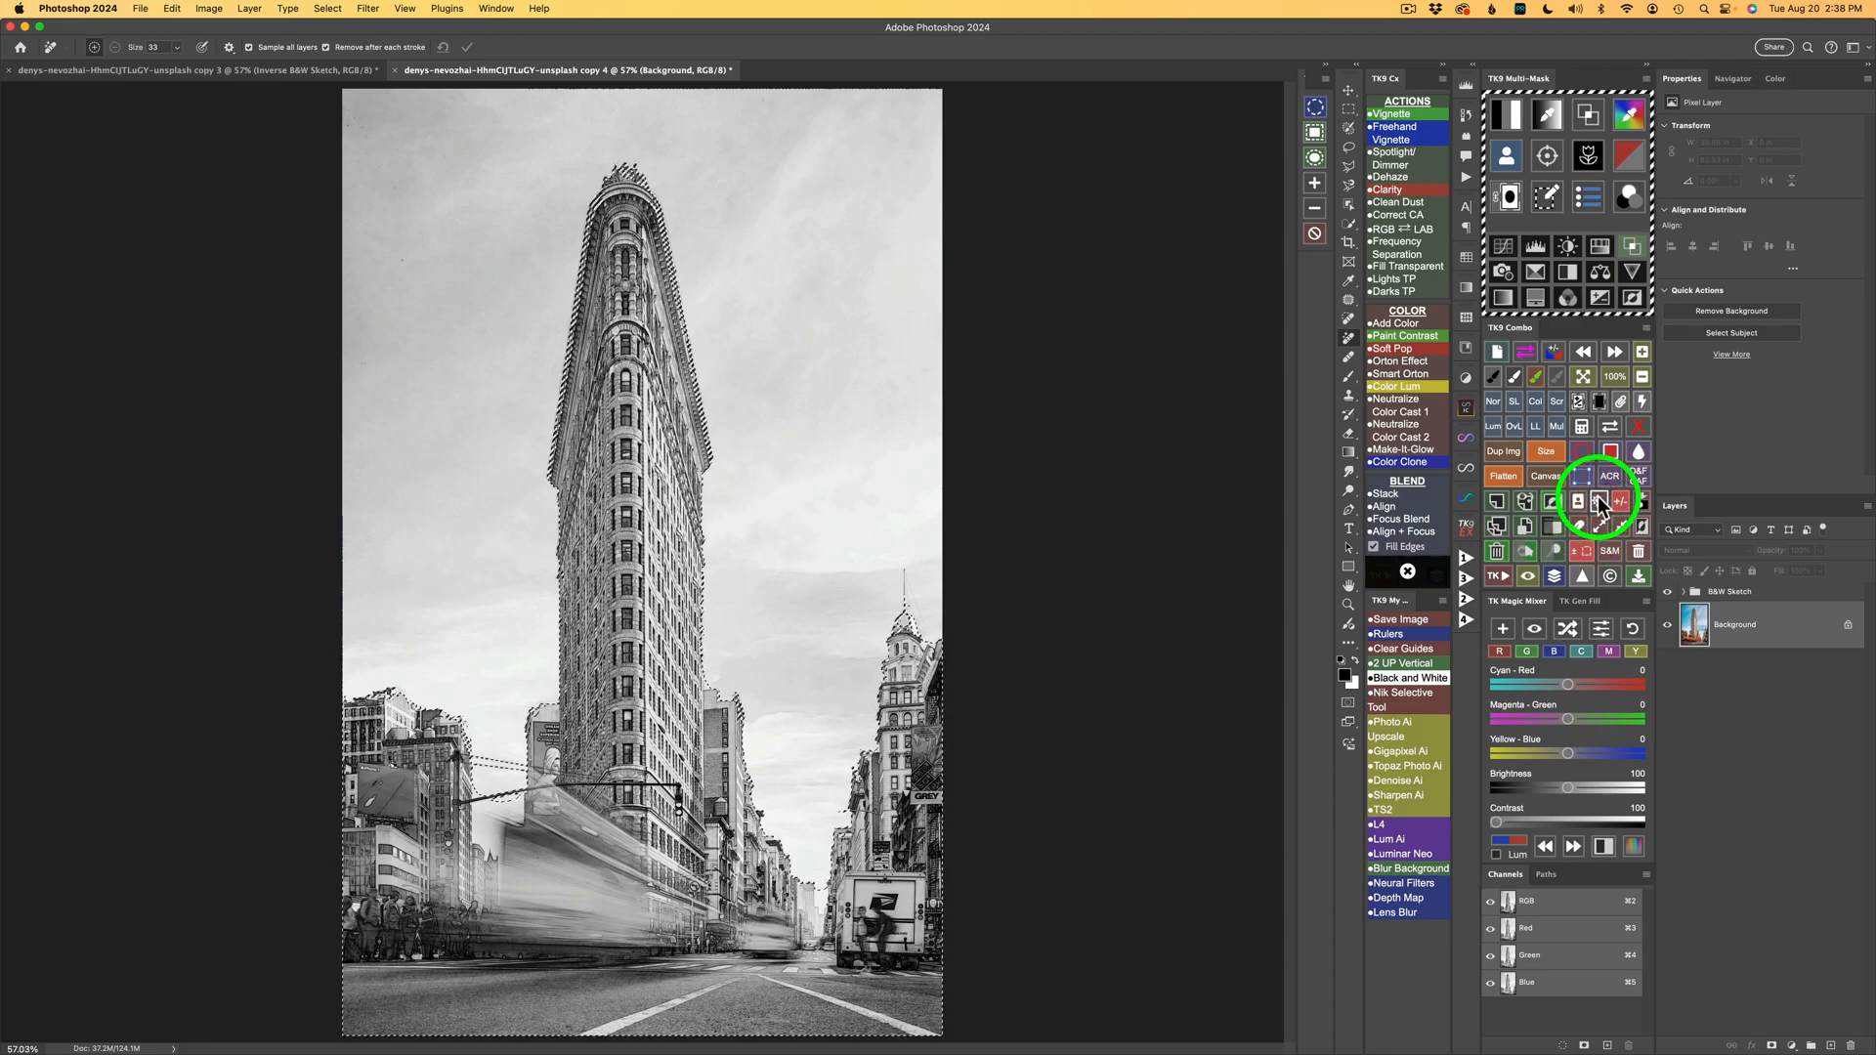
pyautogui.click(1730, 596)
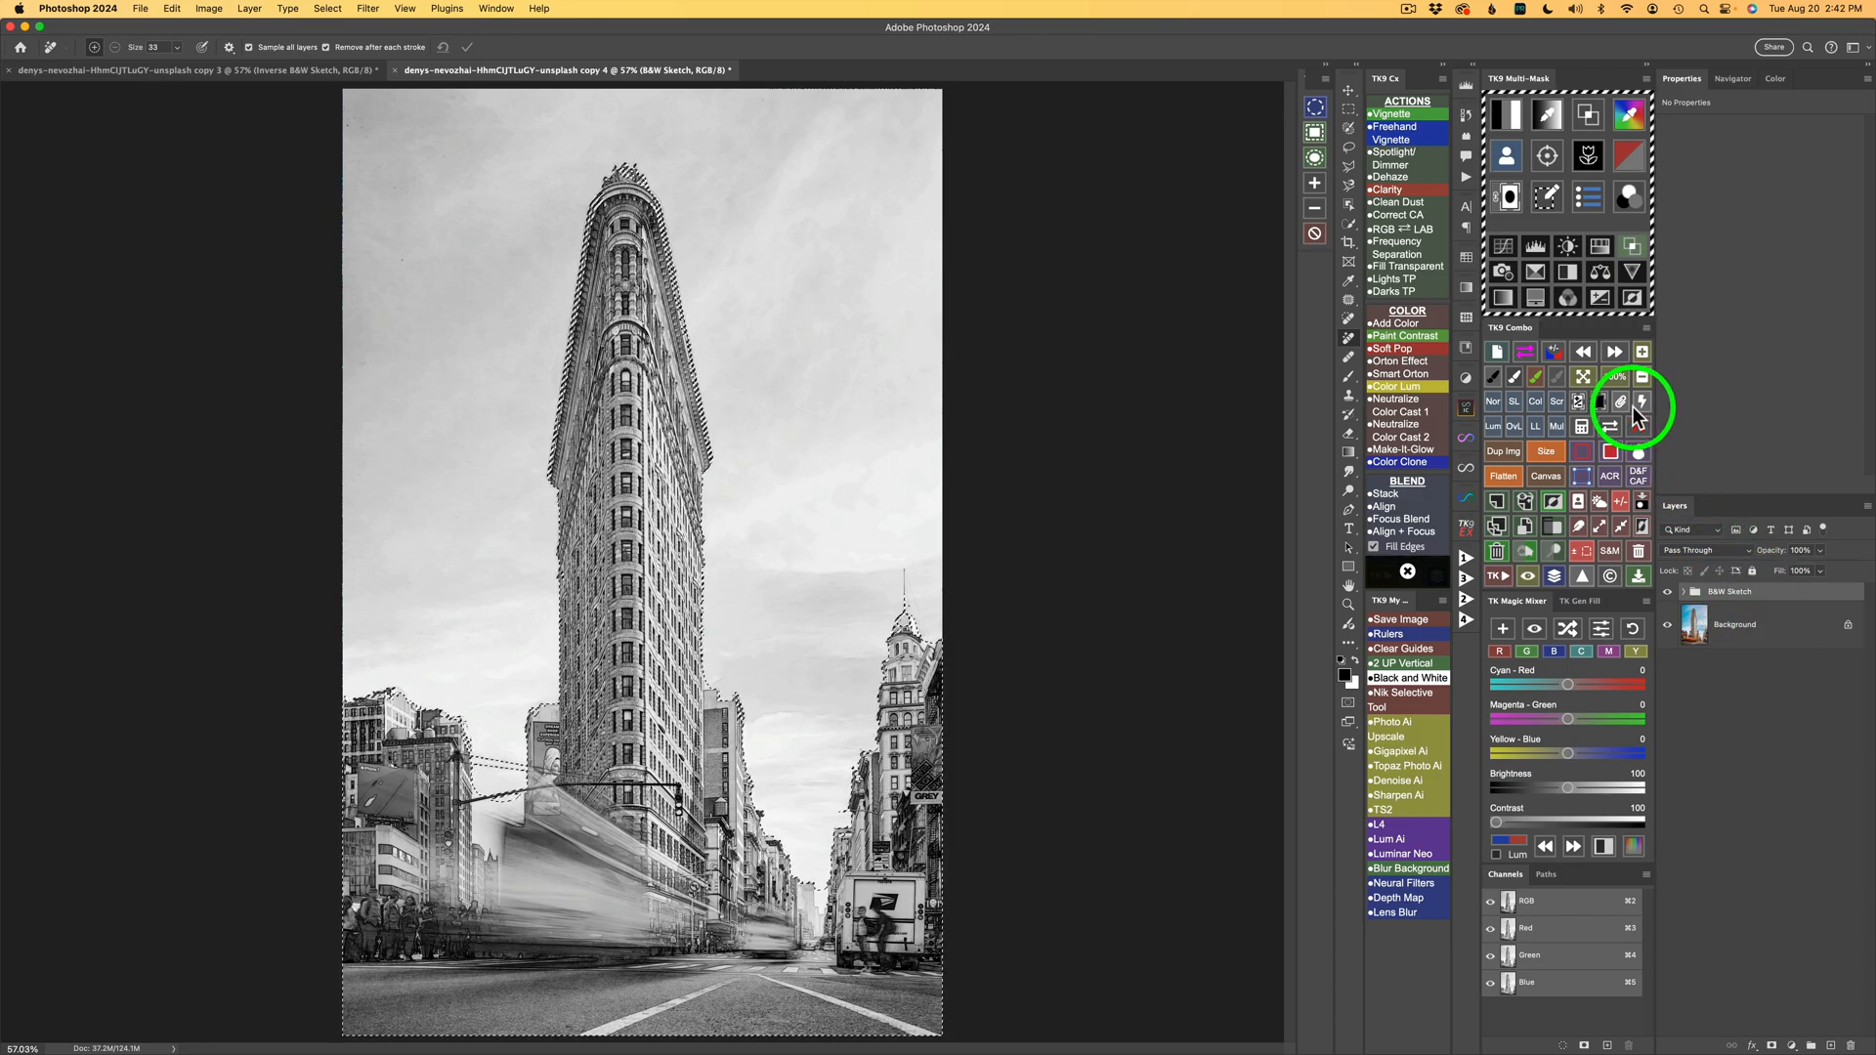
pyautogui.click(1576, 404)
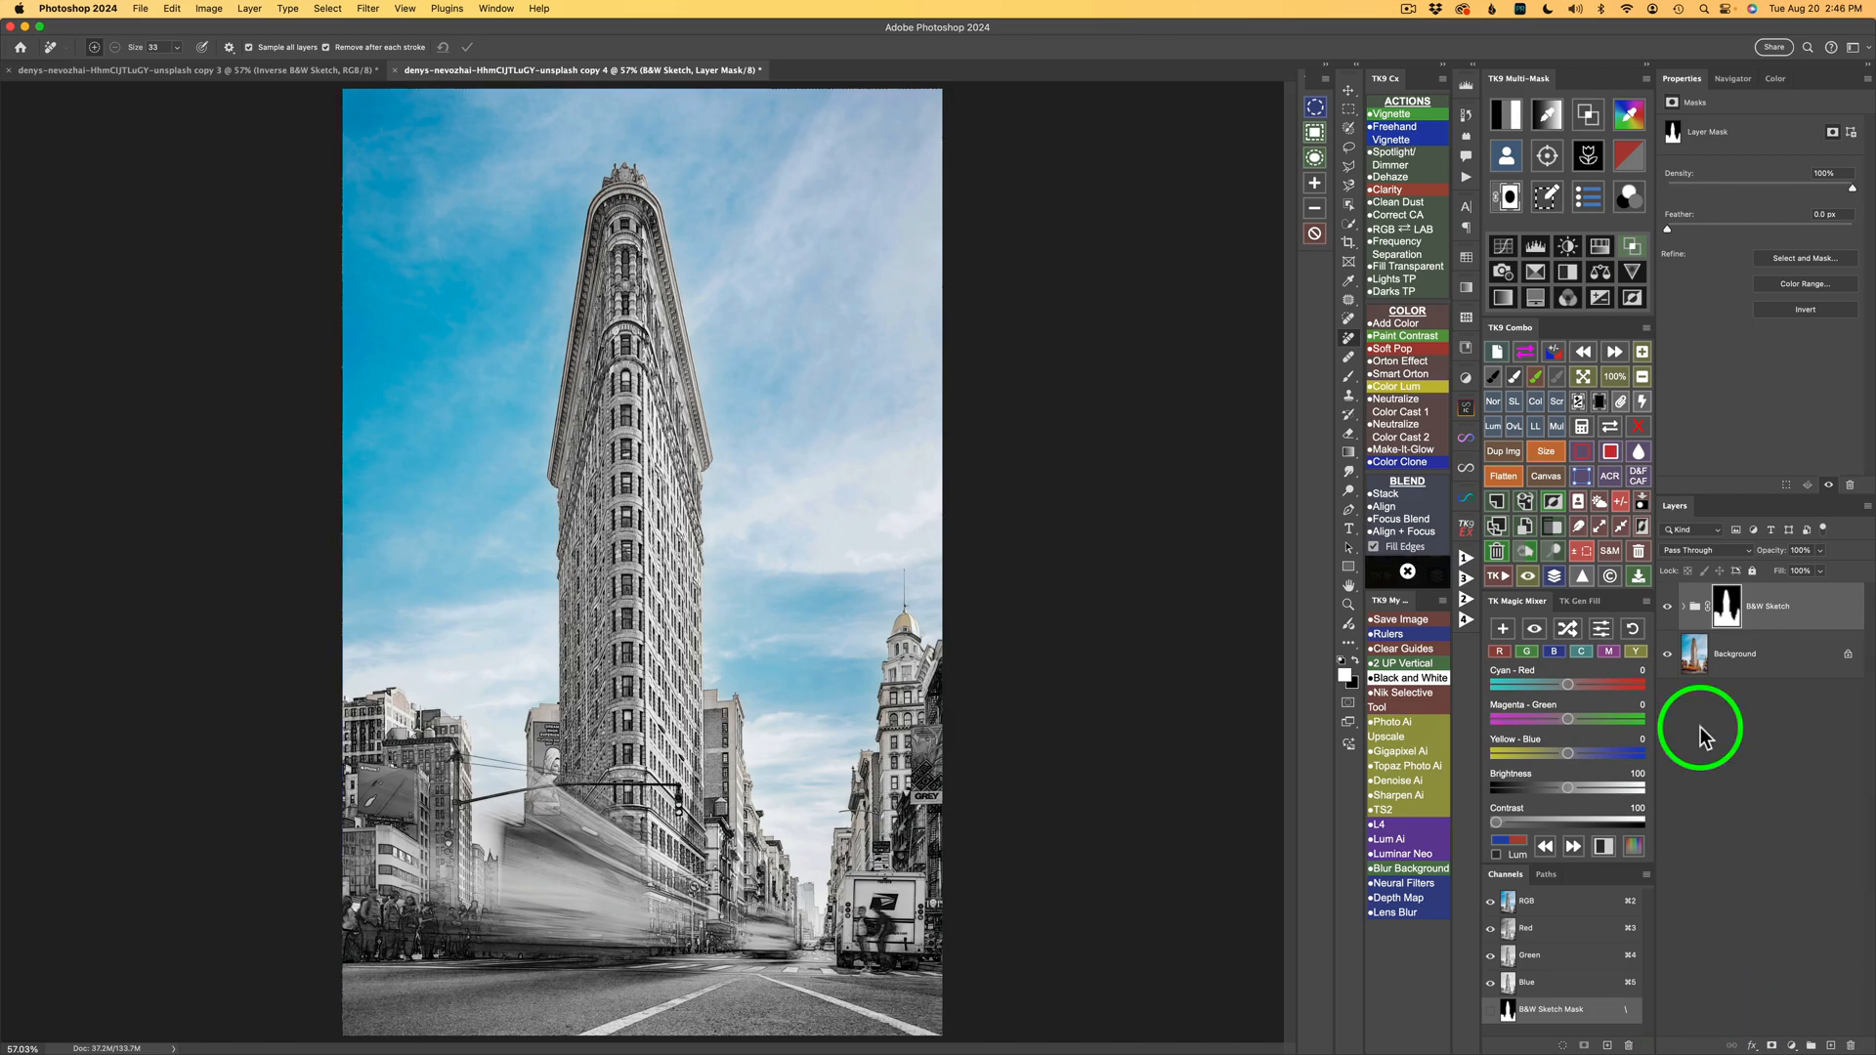
# Add a Magic Mixer black-and-white adjustment layer, previewing its effect on and off.
pyautogui.click(1504, 630)
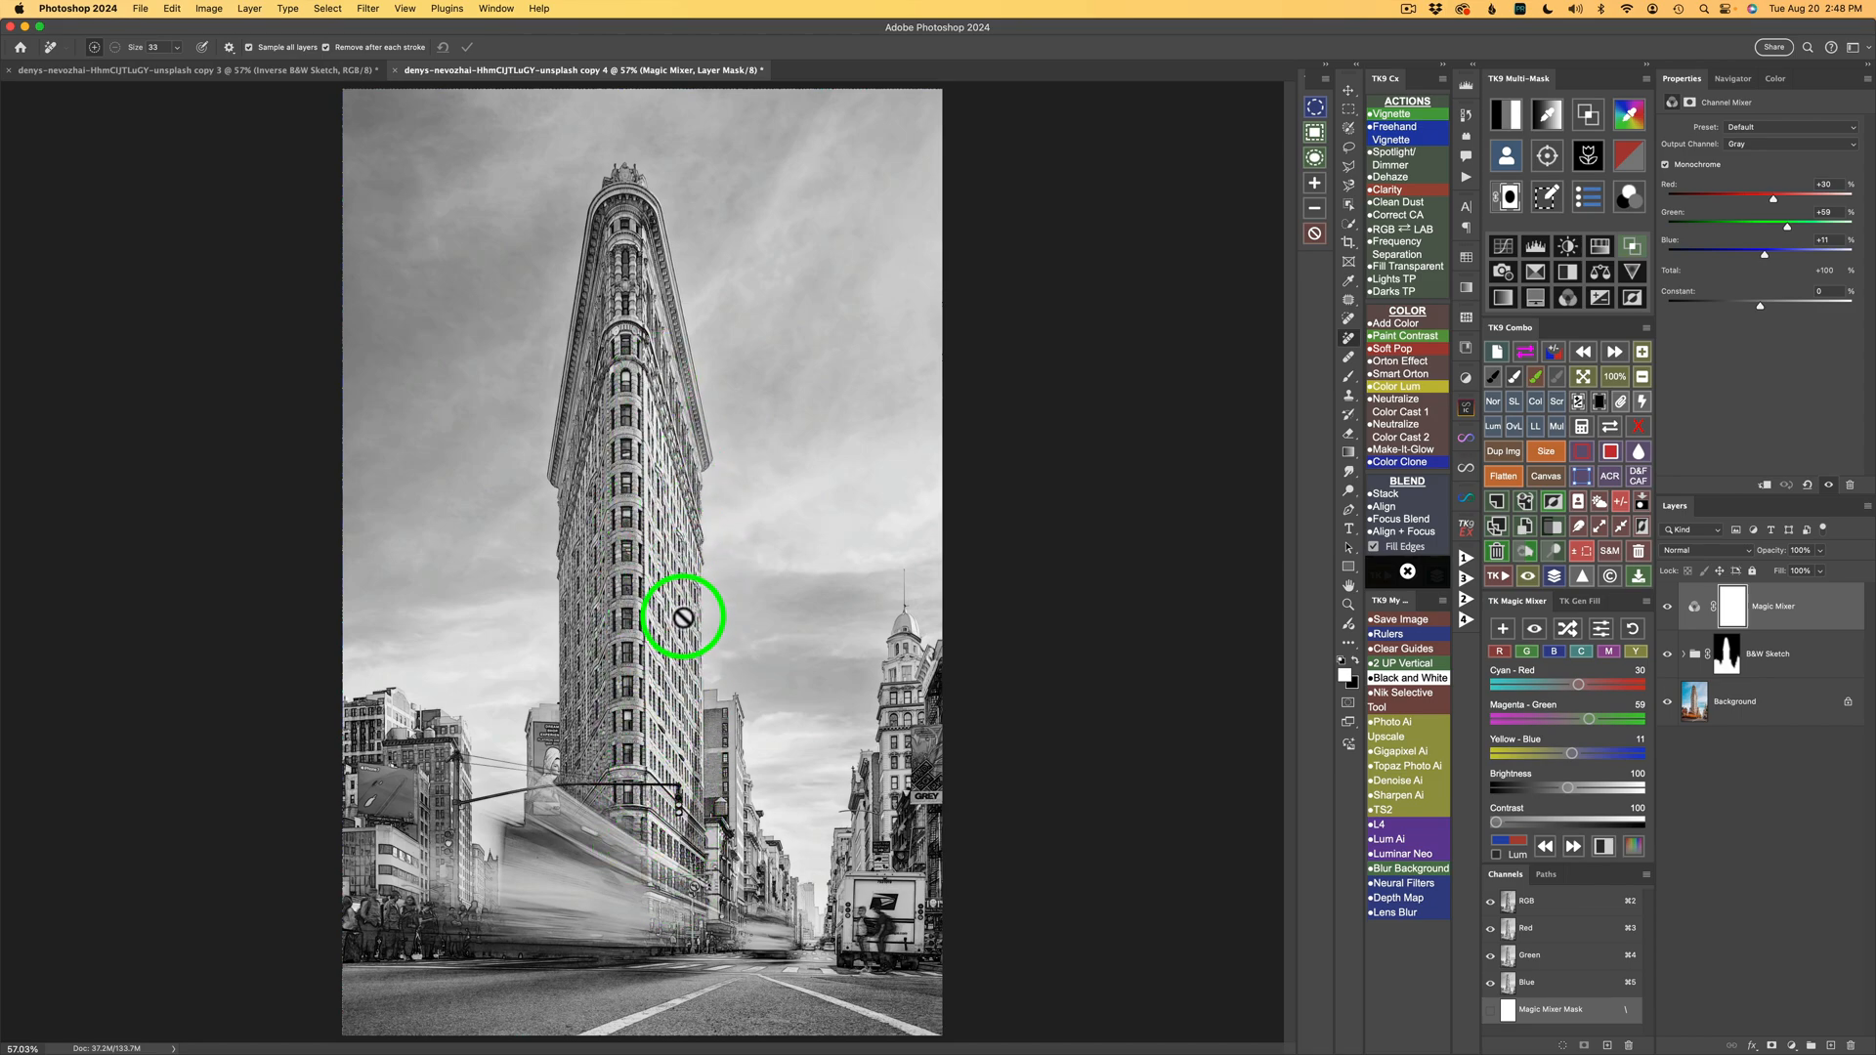
pyautogui.click(1535, 633)
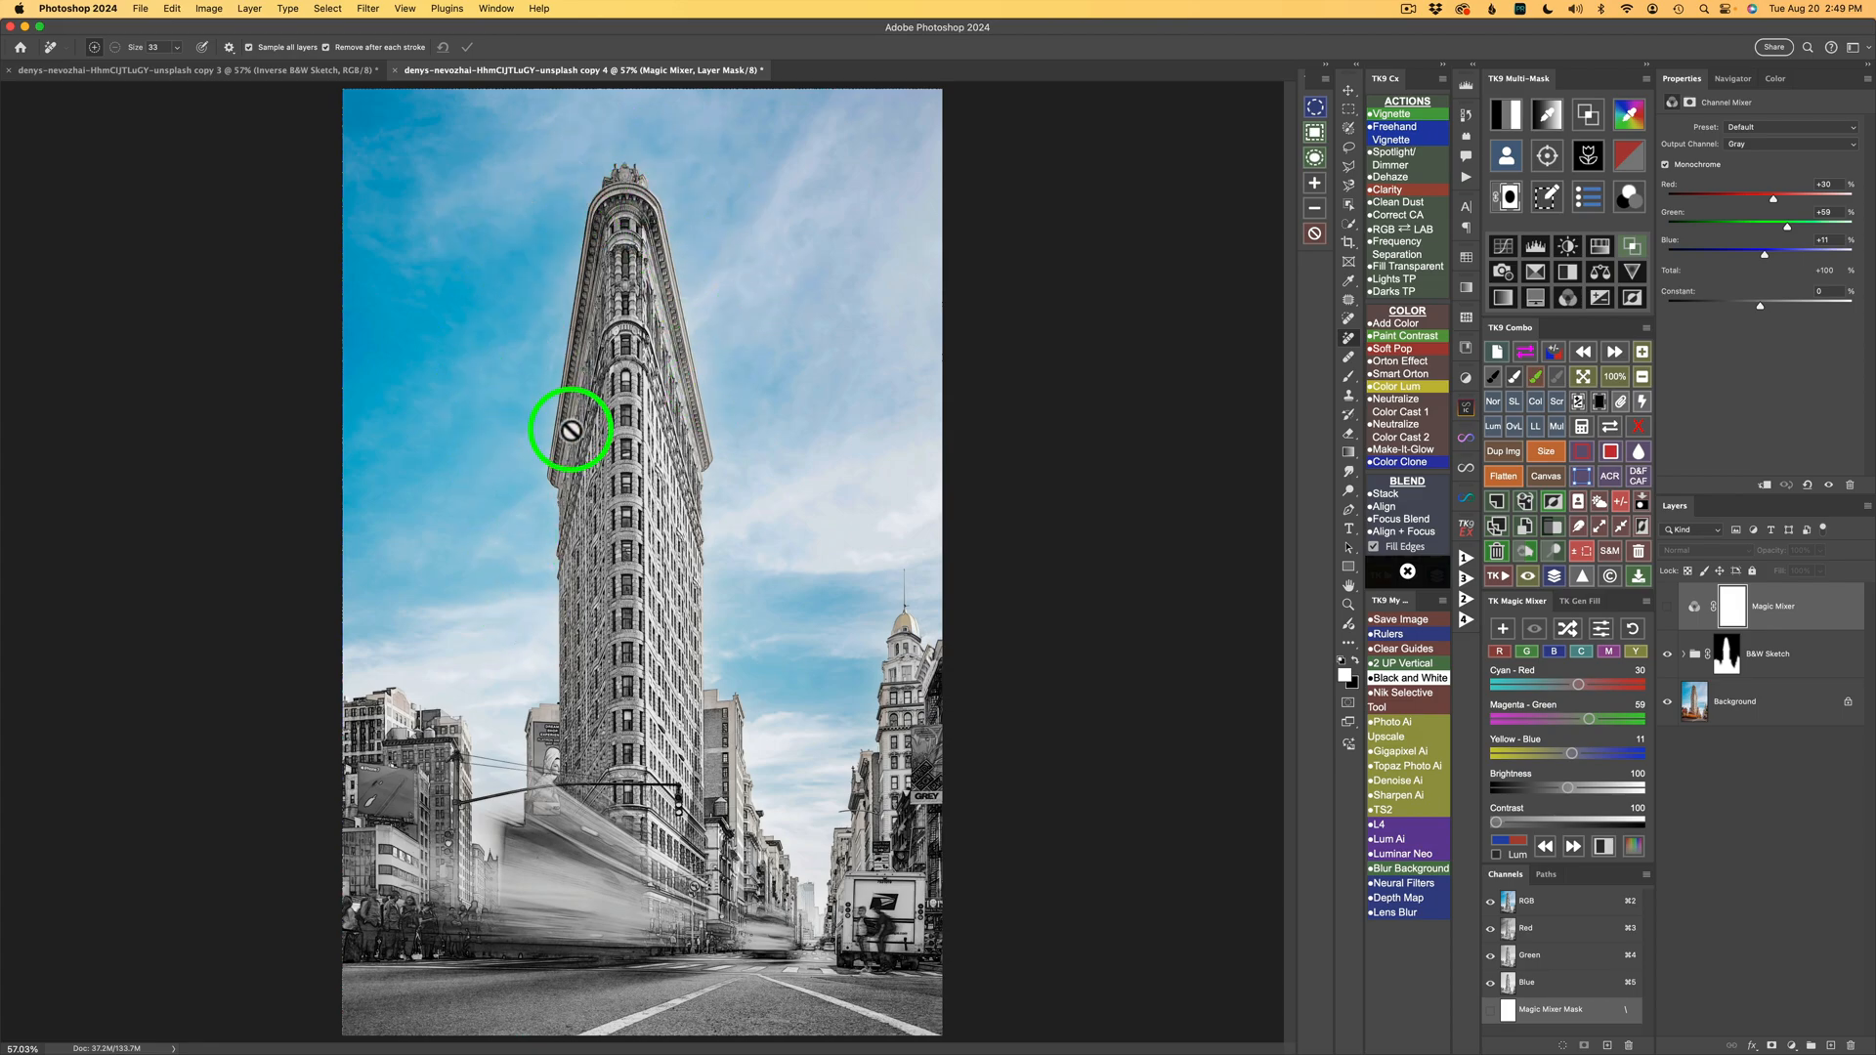
pyautogui.click(1538, 635)
pyautogui.click(1536, 633)
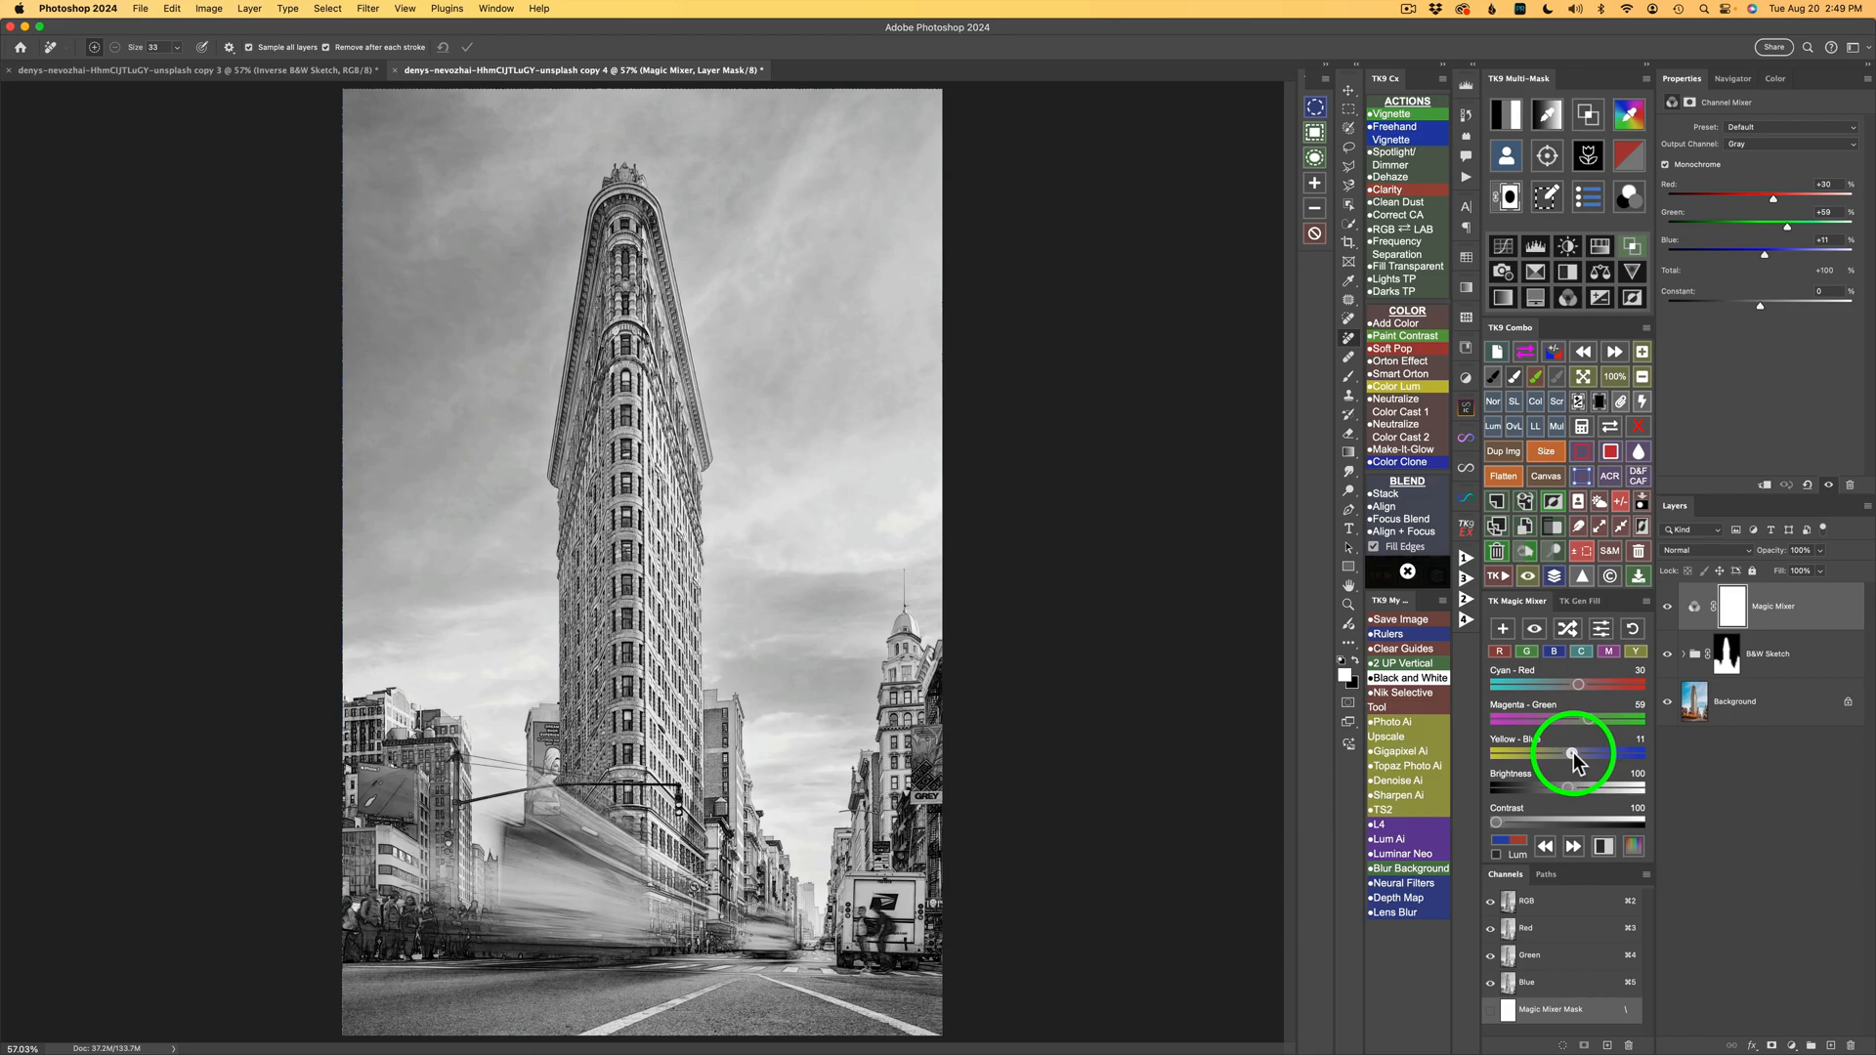
# Set the Magic Mixer to Cyan-Red 51, Magenta-Green 79, Yellow-Blue -30 and toggle the layer to compare.
pyautogui.moveTo(1573, 757); pyautogui.dragTo(1560, 758)
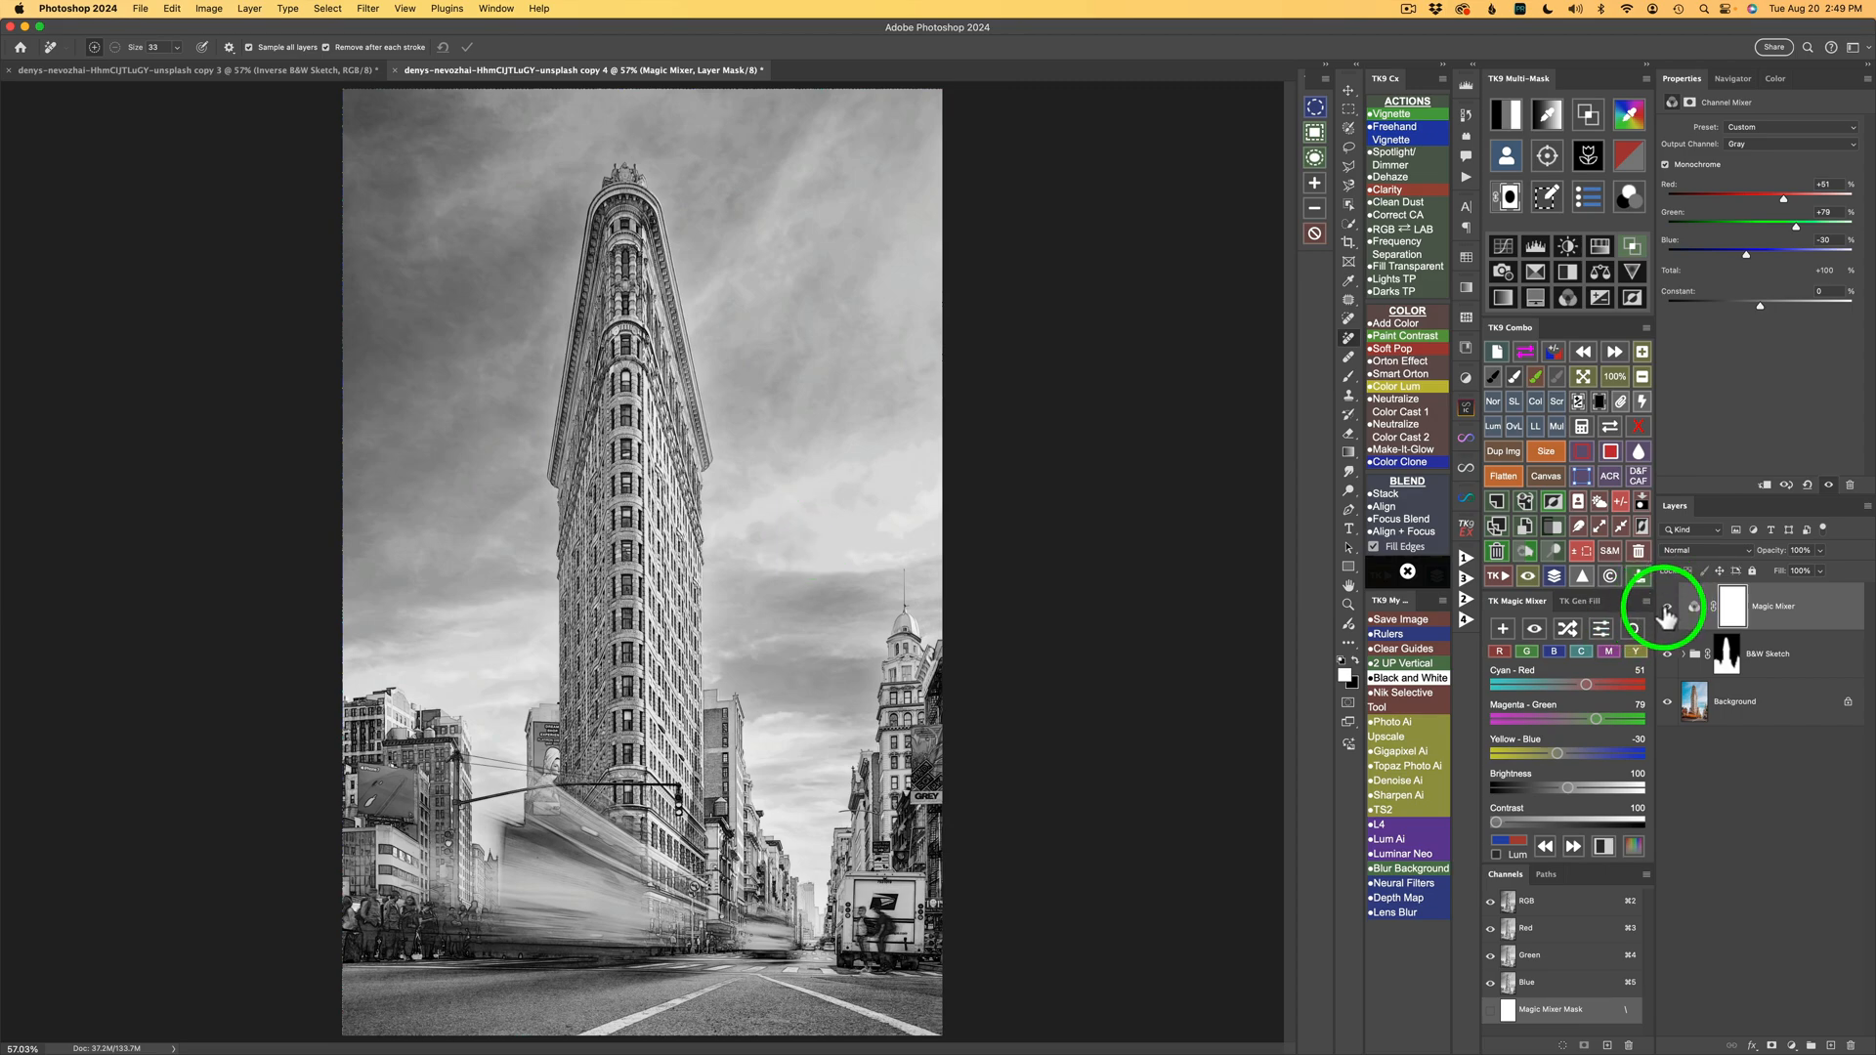
pyautogui.click(1667, 609)
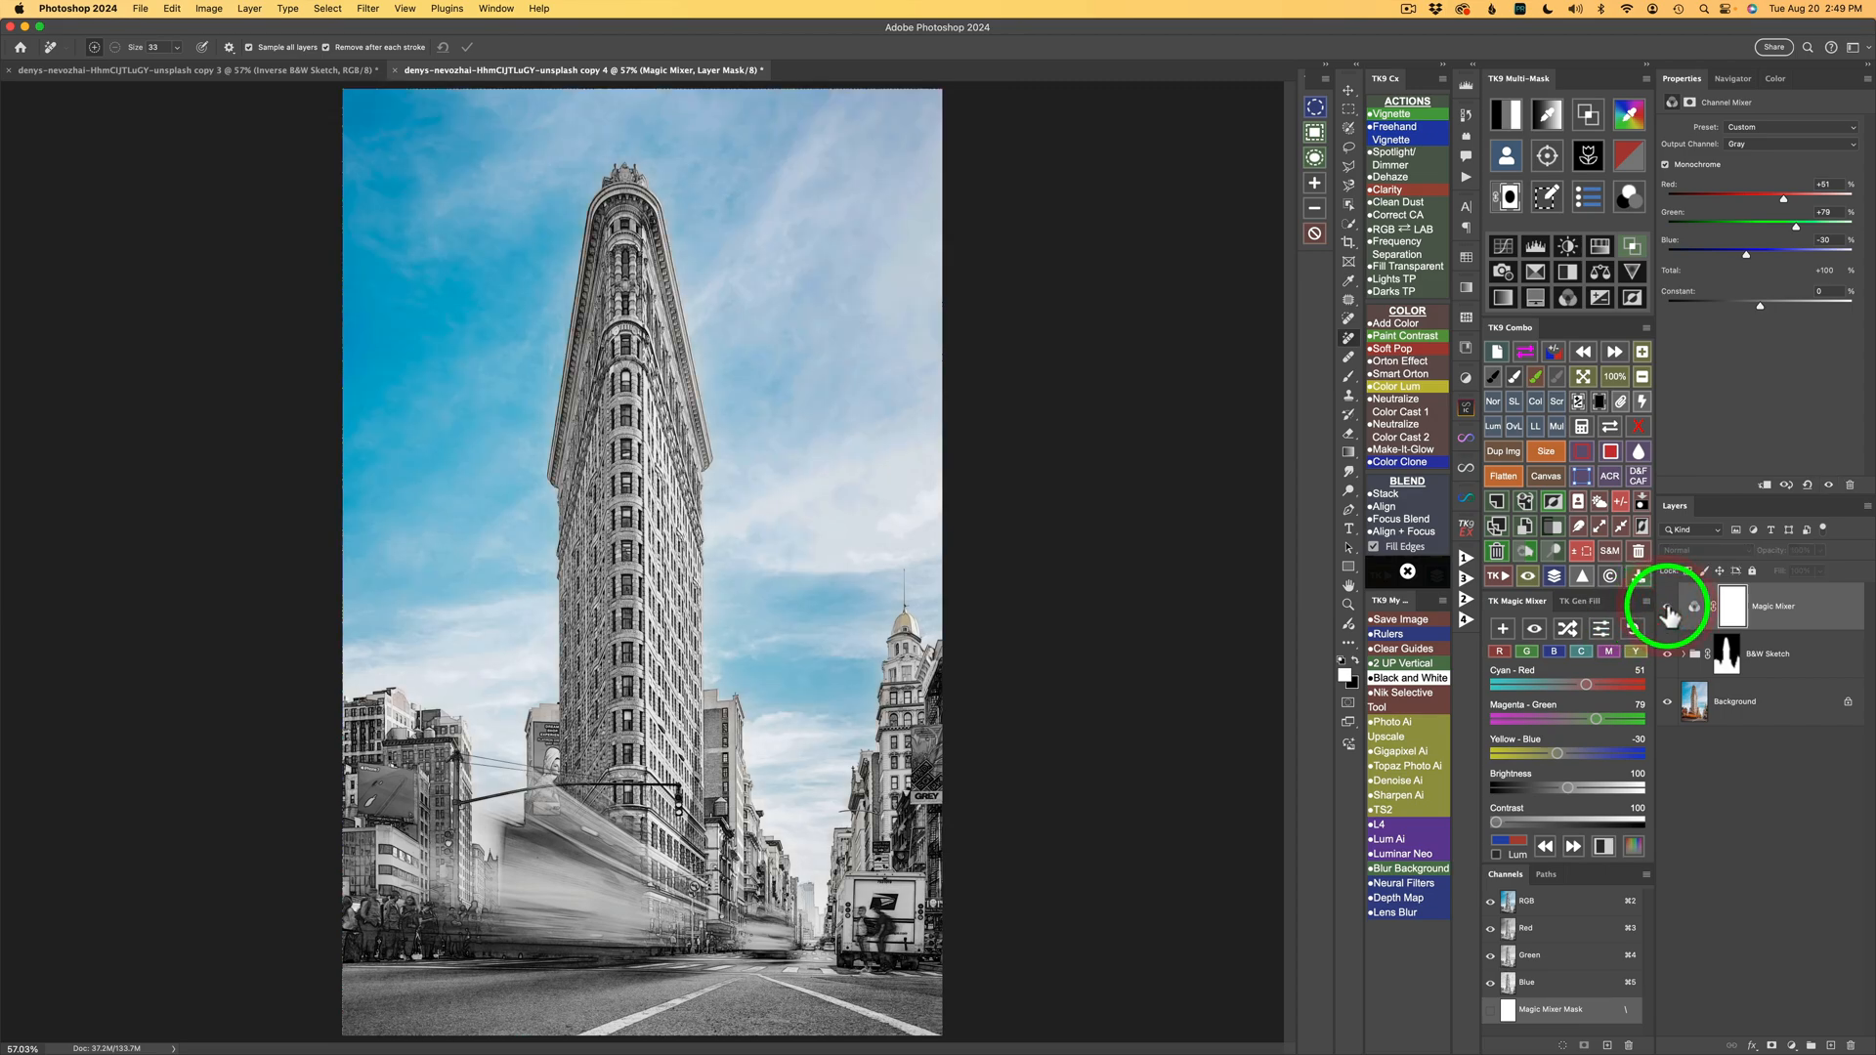
pyautogui.click(1667, 609)
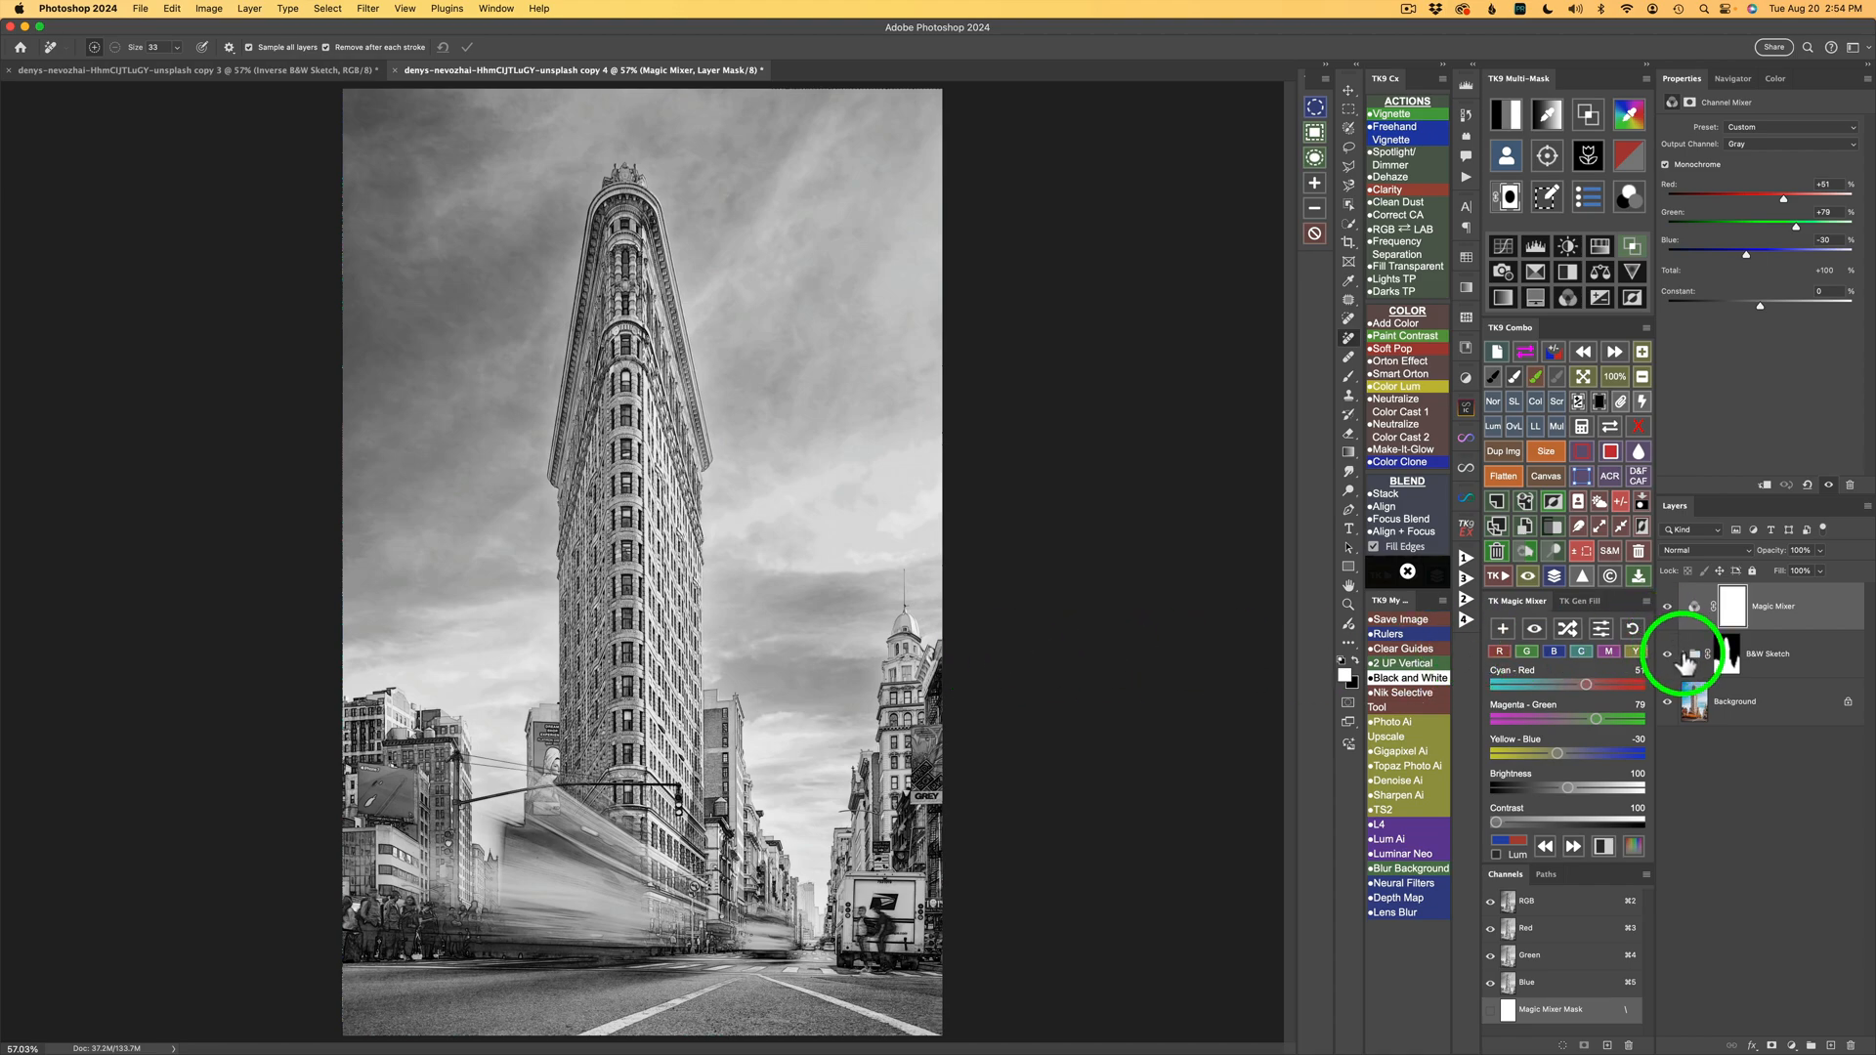
# Expand the B&W Sketch group to show its layers.
pyautogui.click(1685, 655)
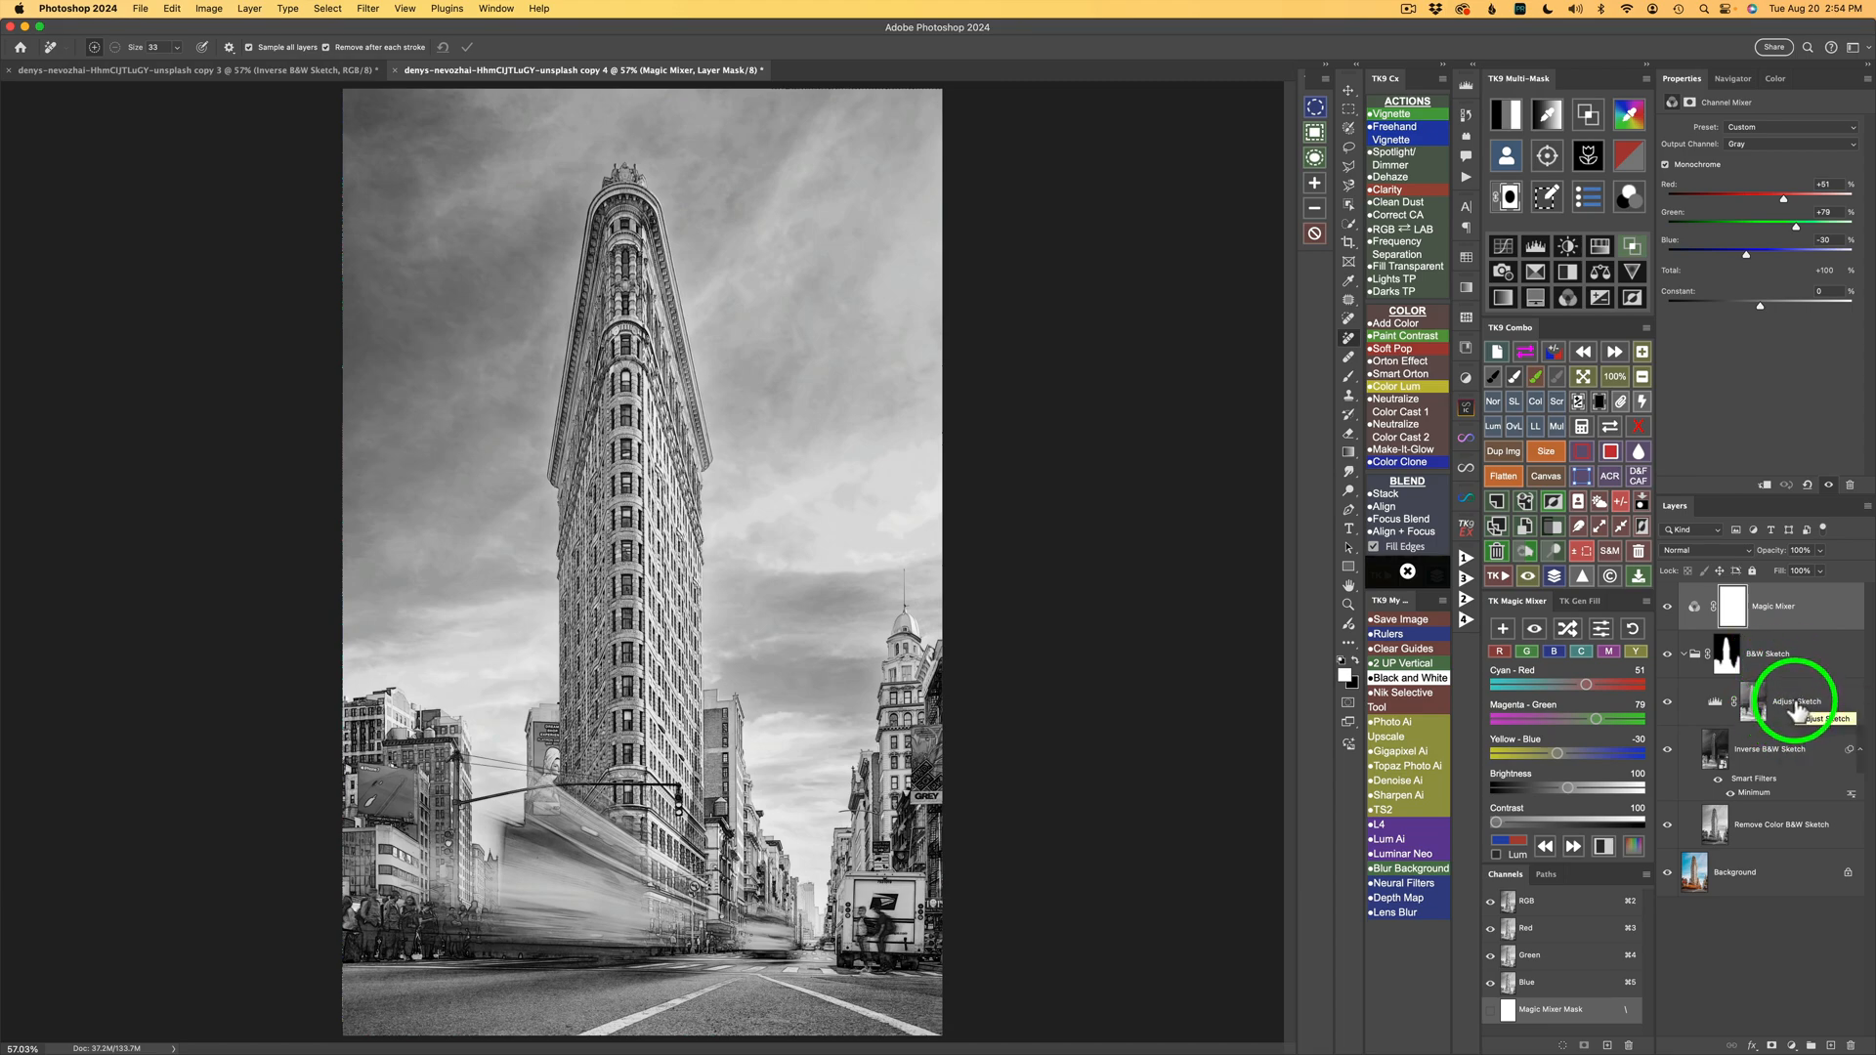
# Adjust the Adjust Sketch Levels layer, setting the black input to 25 and the midtone to about 0.34.
pyautogui.click(1798, 709)
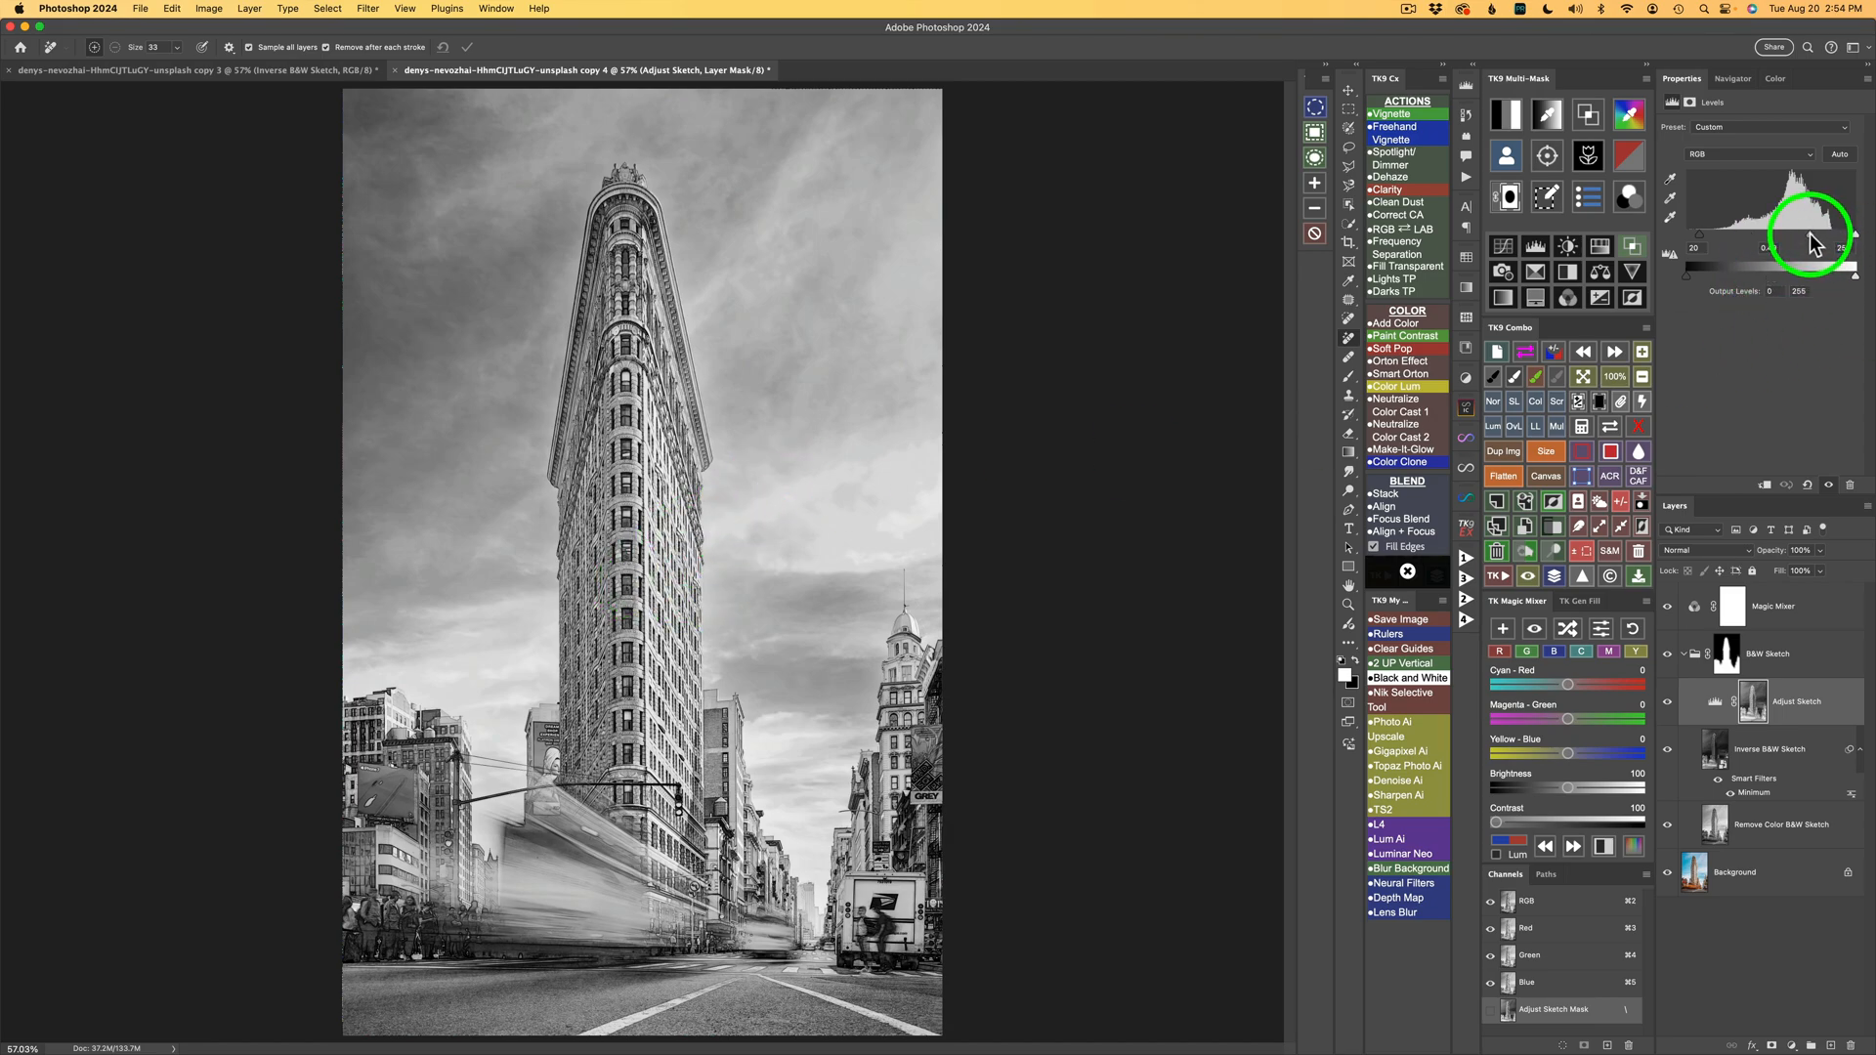
pyautogui.moveTo(1815, 237); pyautogui.dragTo(1824, 240)
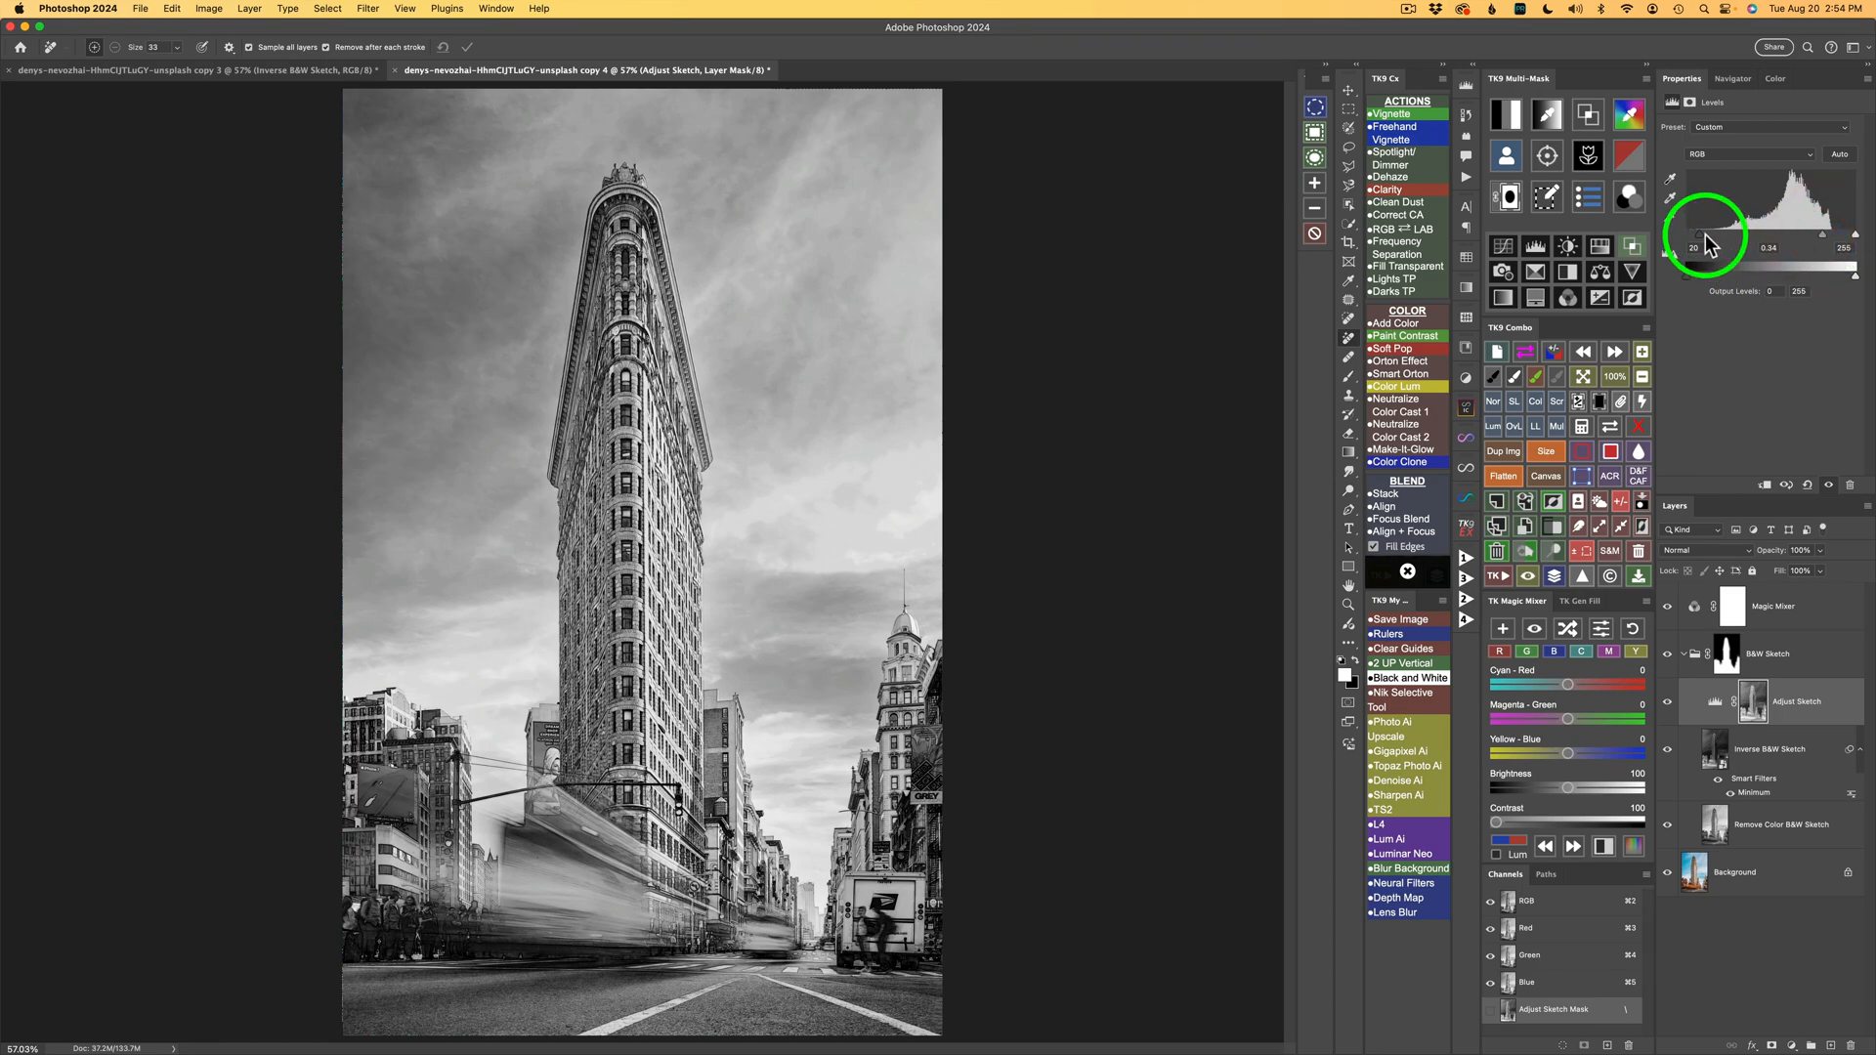
pyautogui.moveTo(1700, 236); pyautogui.dragTo(1703, 244)
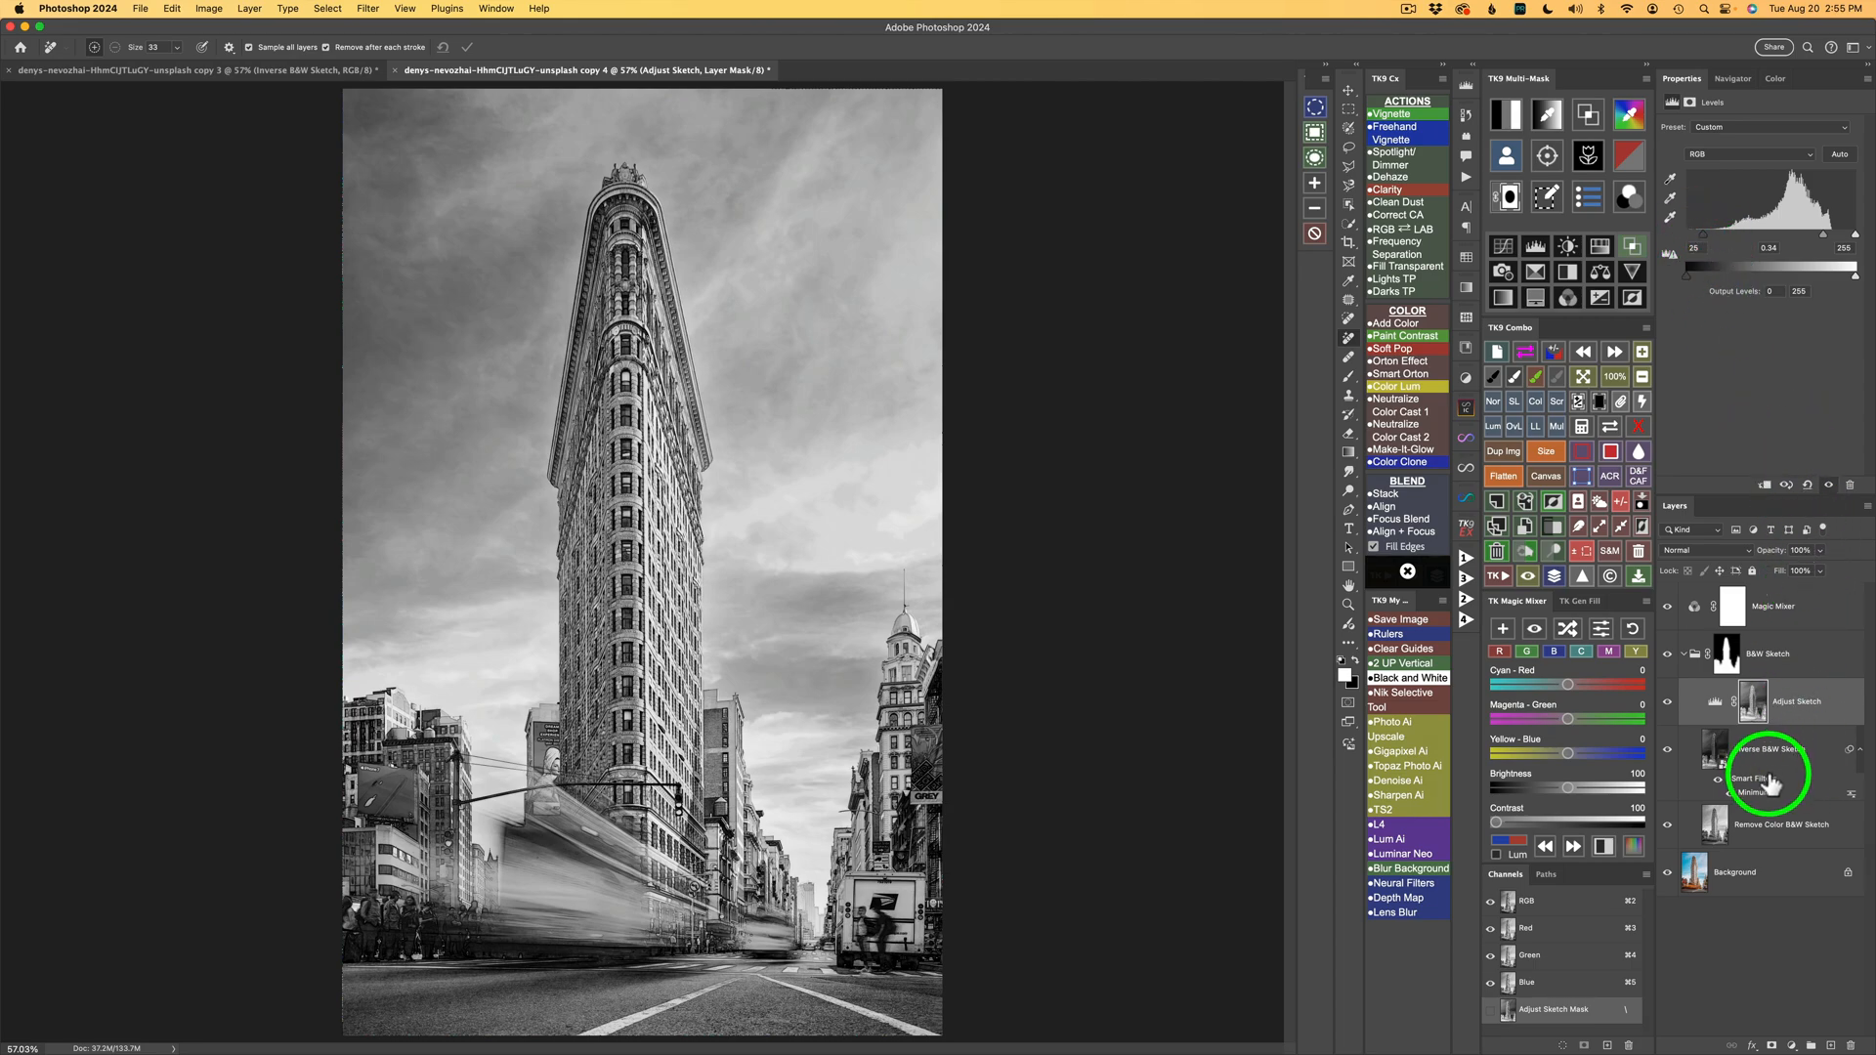
# Reopen the Minimum smart filter on the Inverse B&W Sketch layer and lower its radius to 3.3 pixels.
pyautogui.click(1756, 797)
pyautogui.doubleClick(1756, 793)
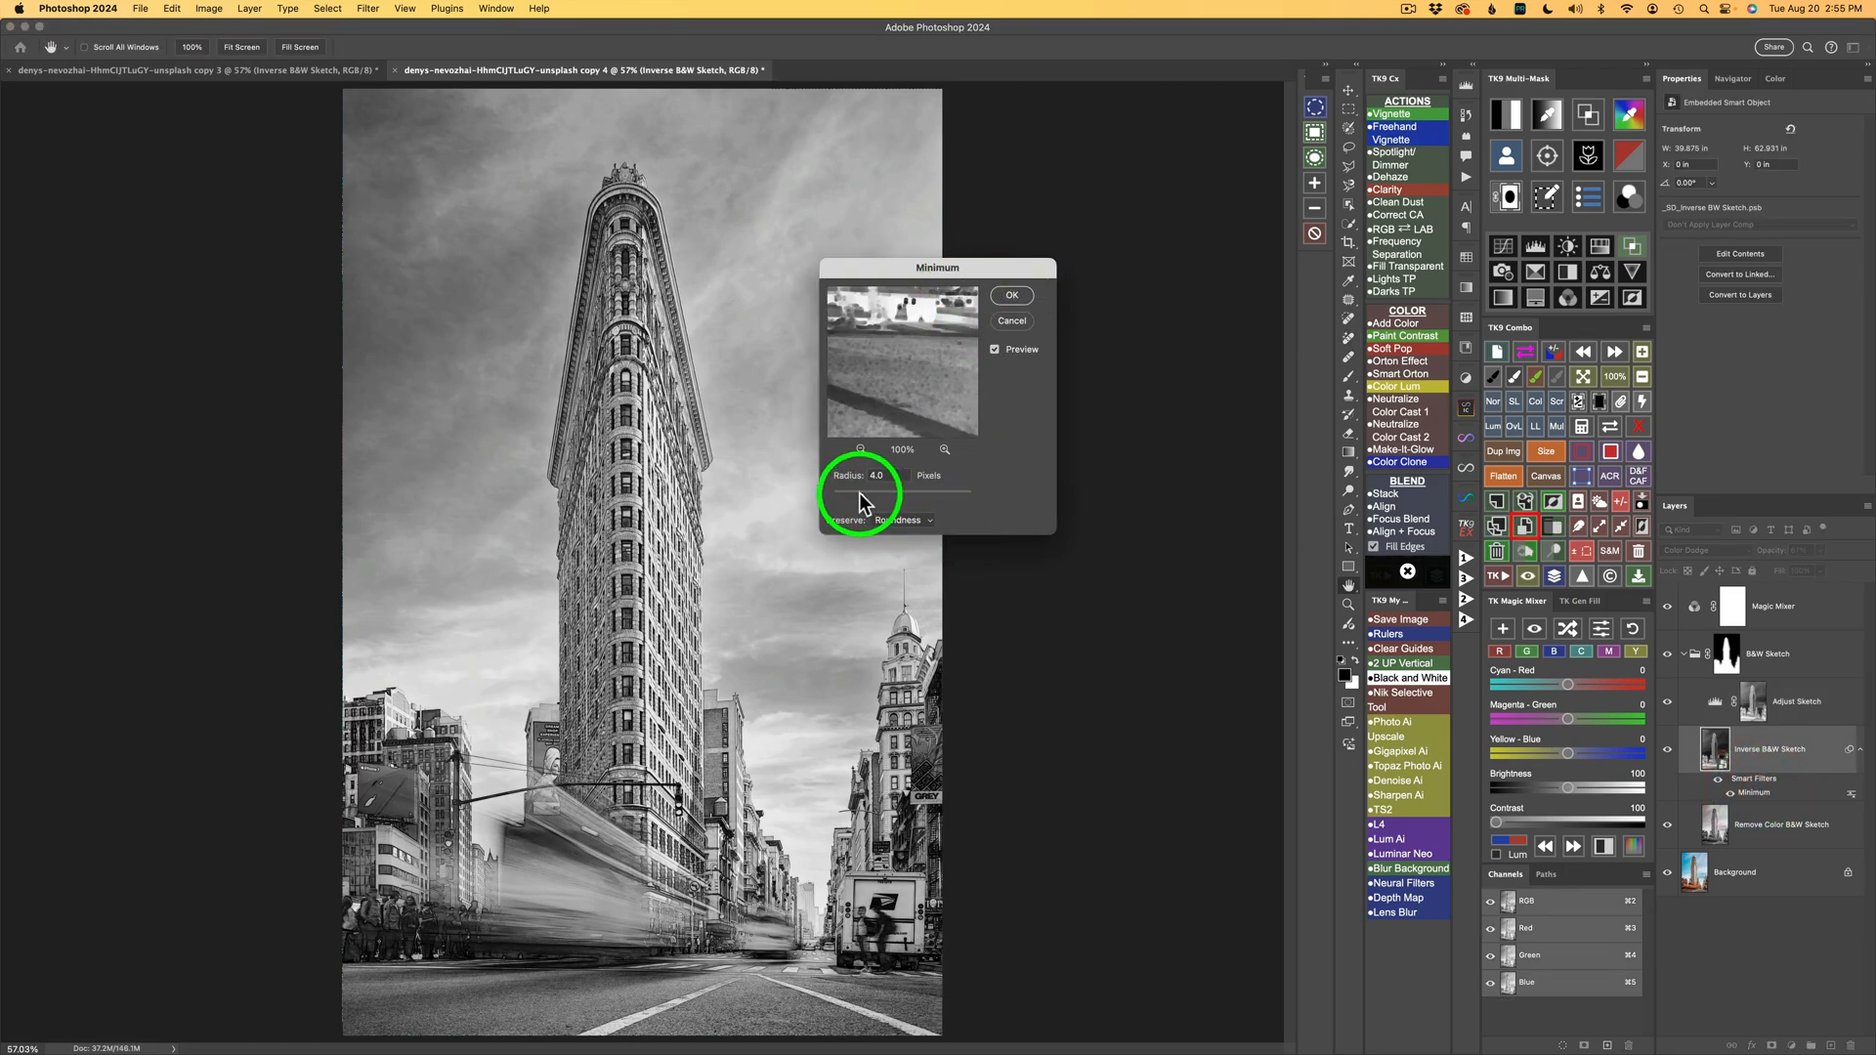
pyautogui.moveTo(859, 492); pyautogui.dragTo(852, 492)
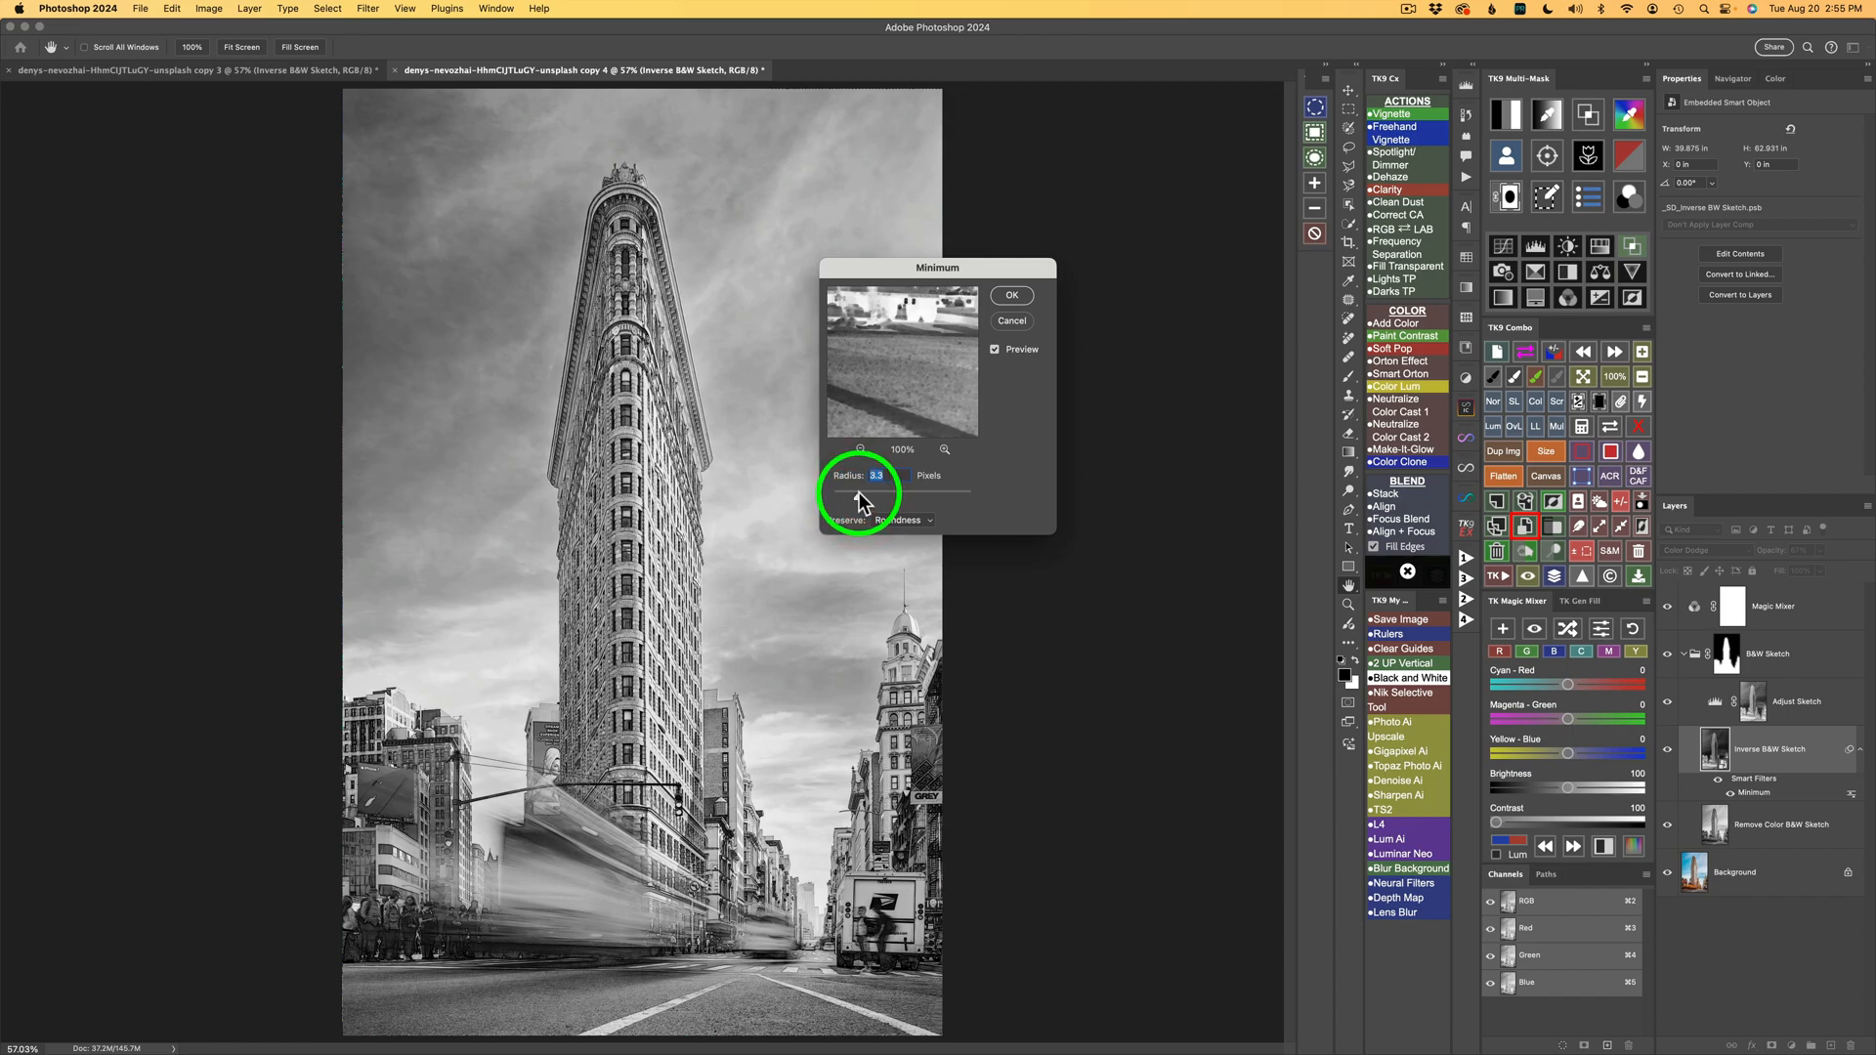
pyautogui.moveTo(859, 493); pyautogui.dragTo(859, 493)
pyautogui.click(1013, 295)
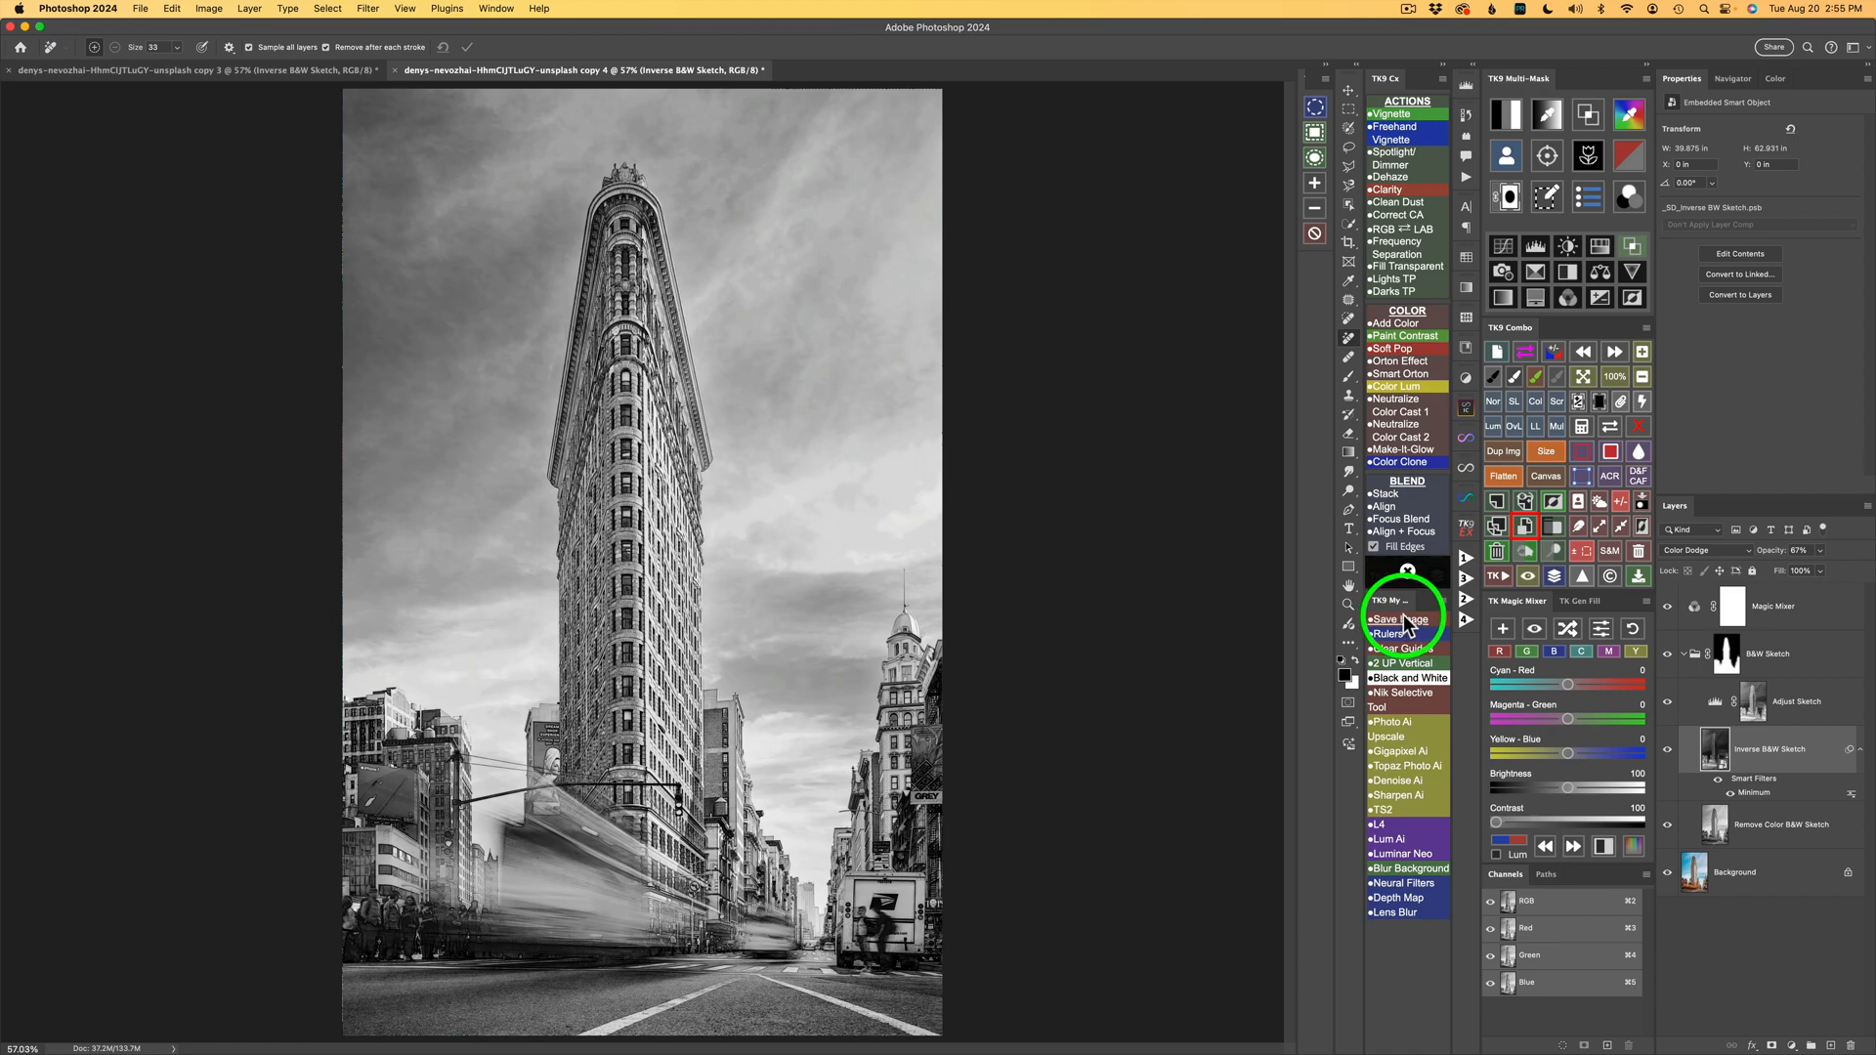
# Compare the result against the original color photo and inspect the street details up close.
pyautogui.click(1555, 578)
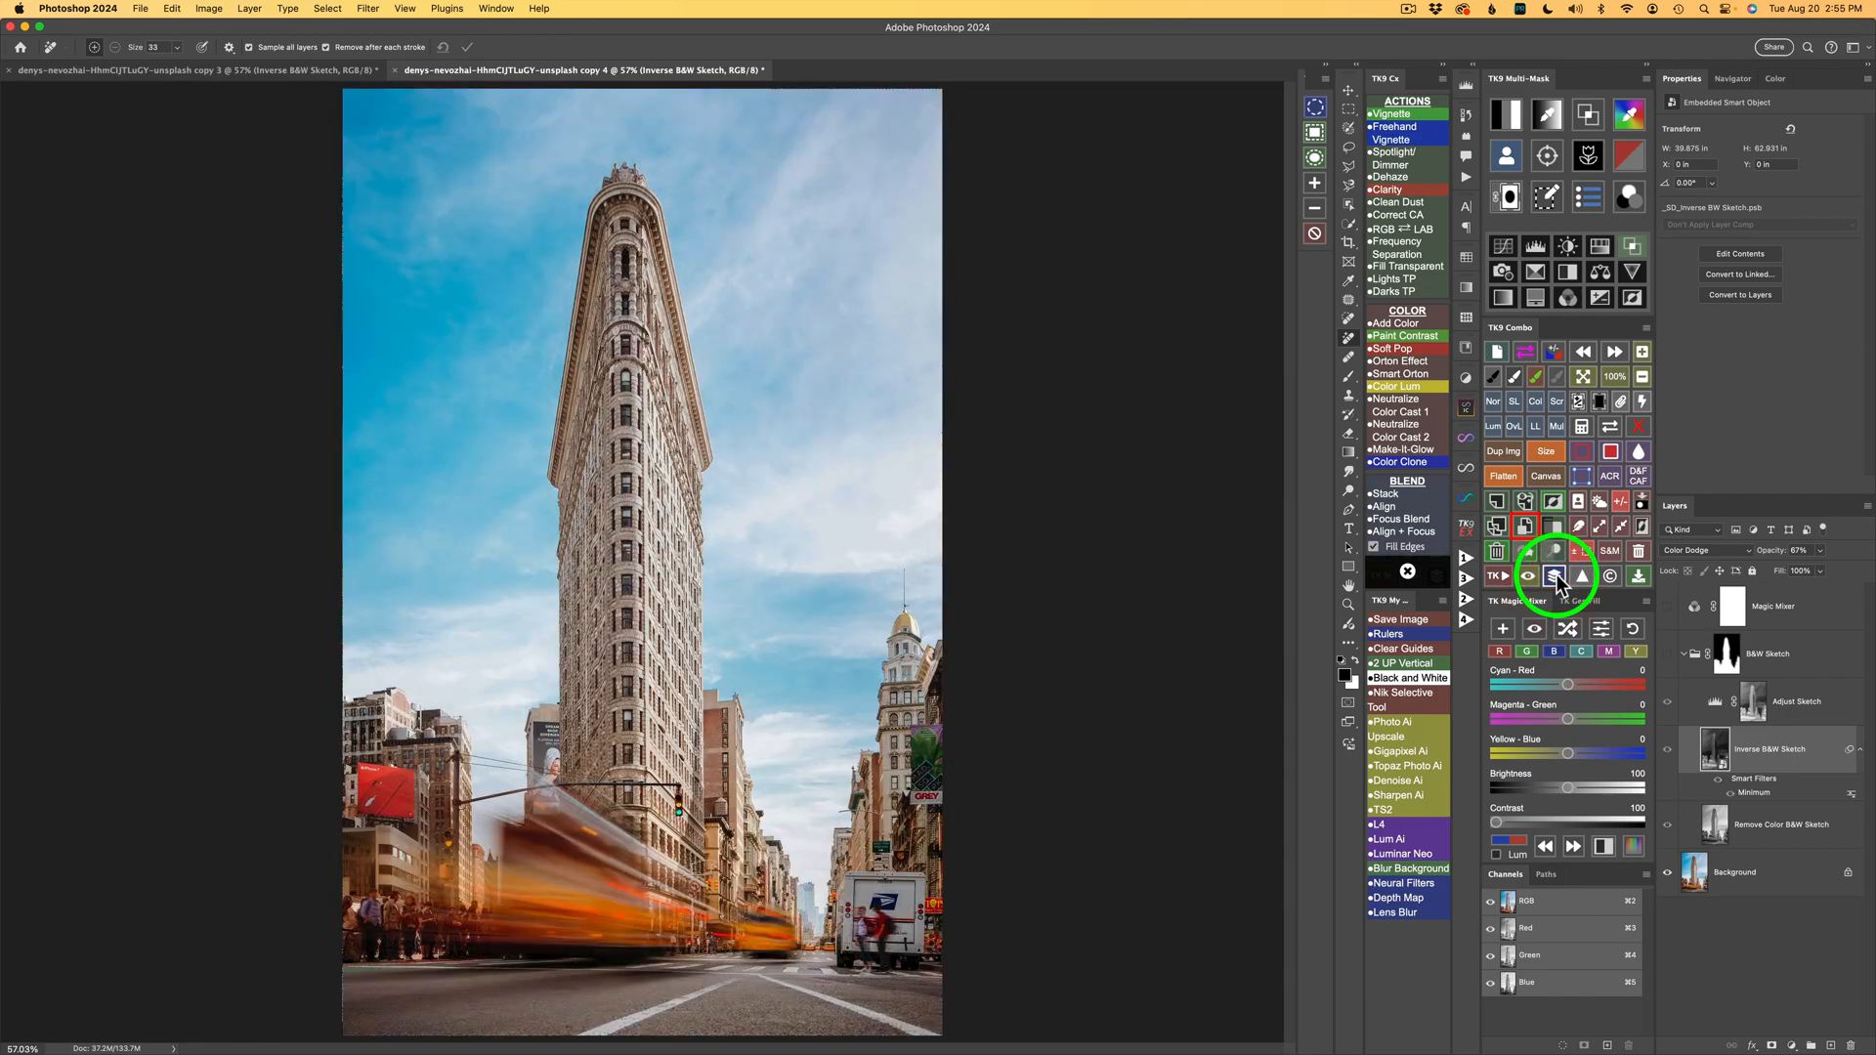
pyautogui.click(1554, 577)
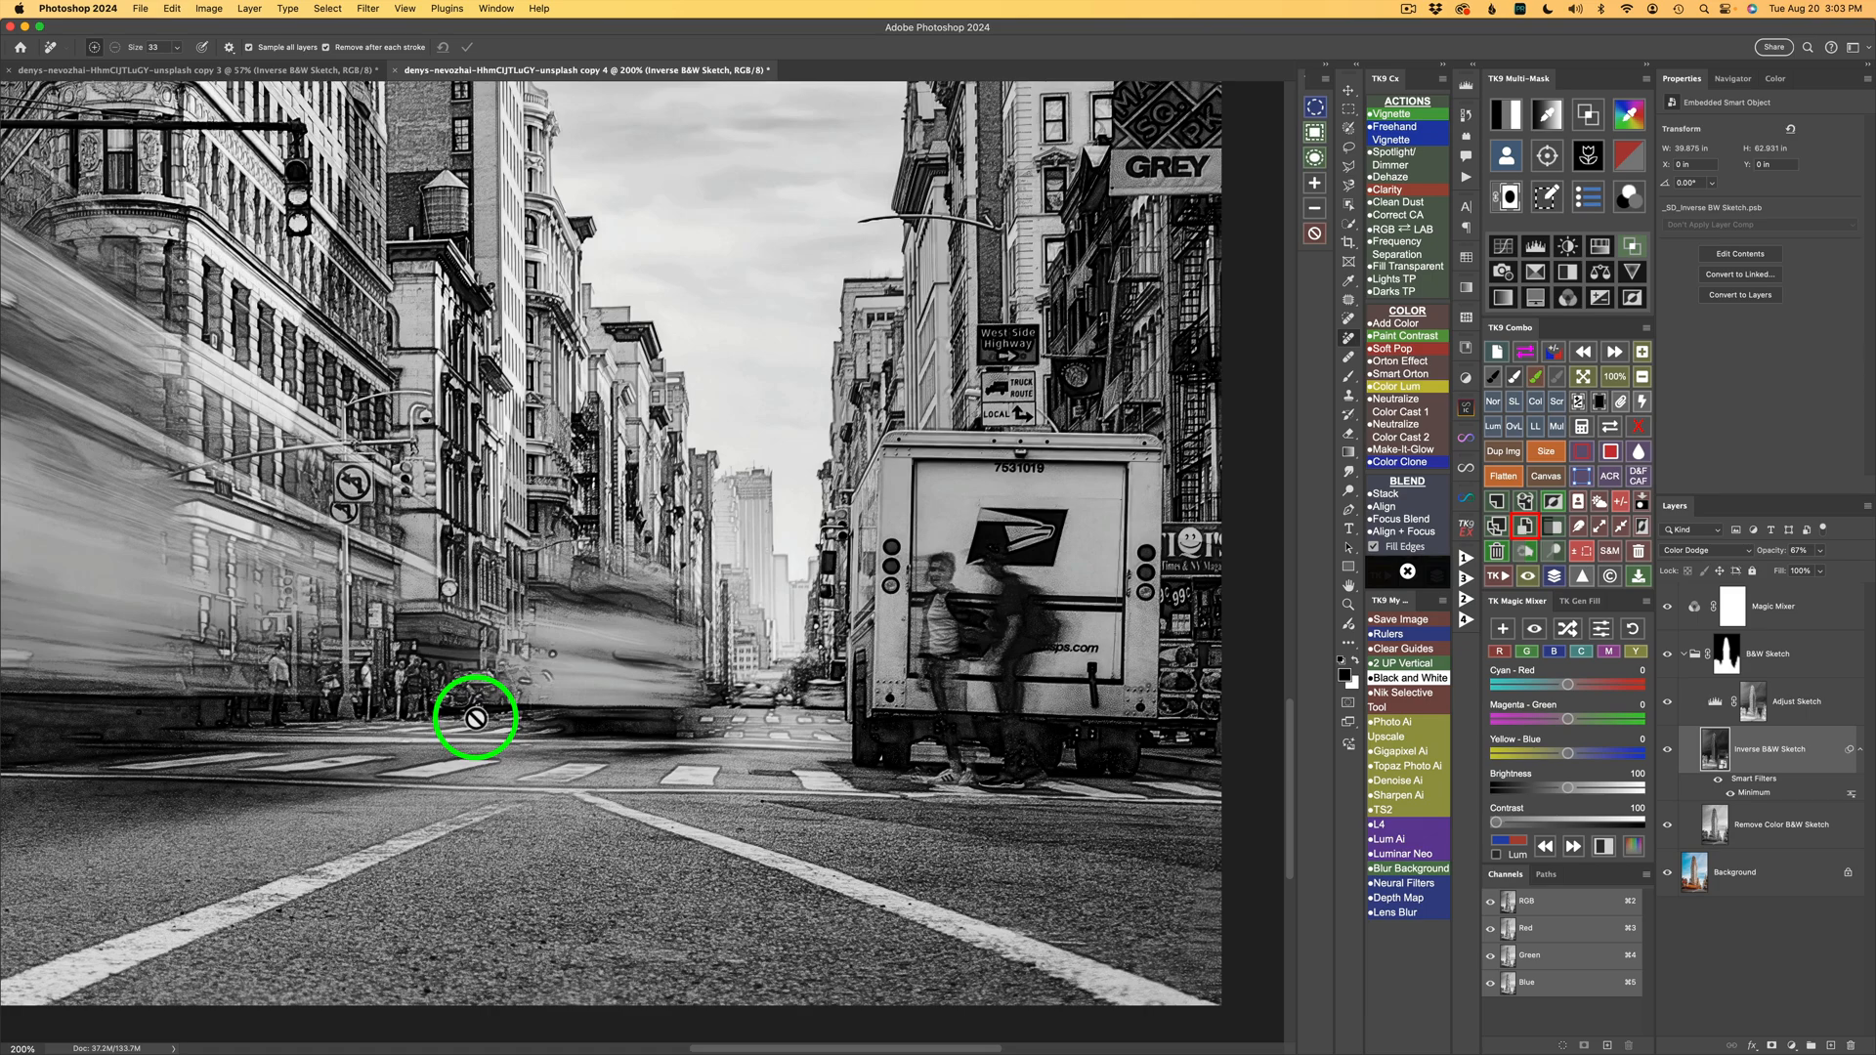
pyautogui.scroll(3, 476, 718)
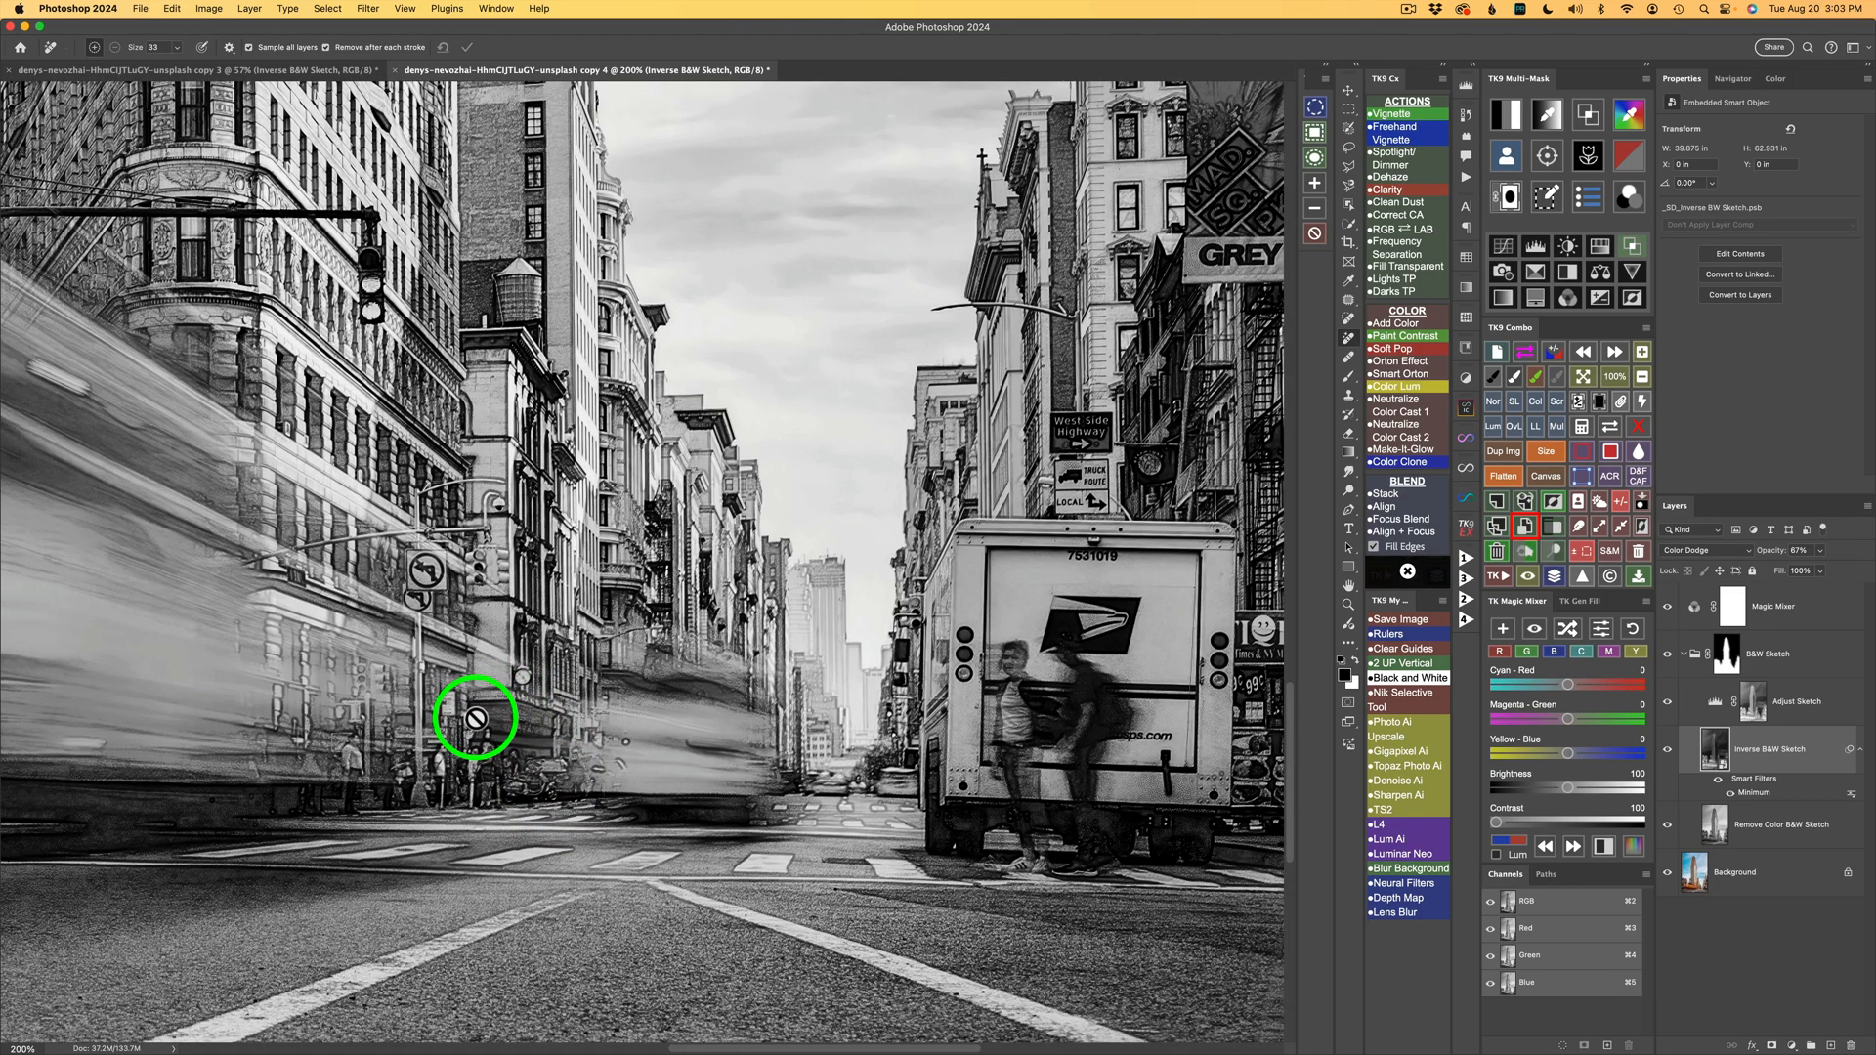